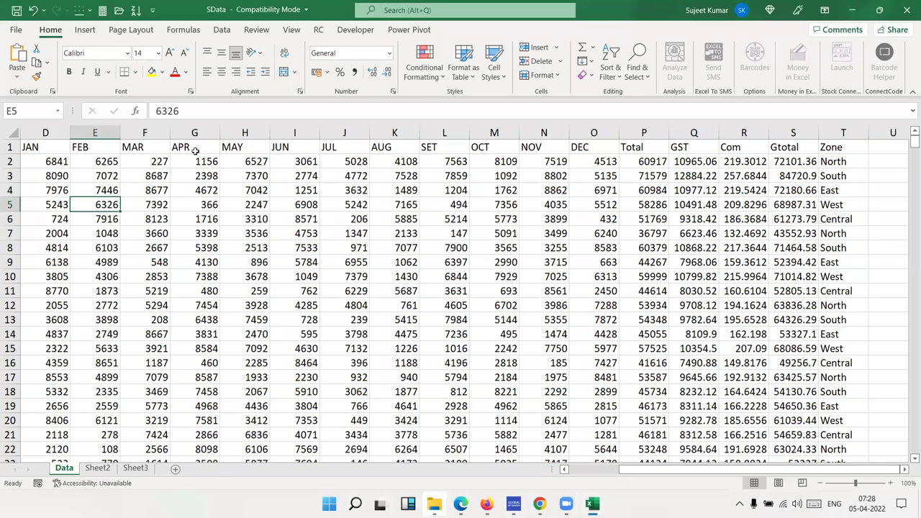
Move across the header row to the Gtotal cell S1 and check its data range
key(Home)
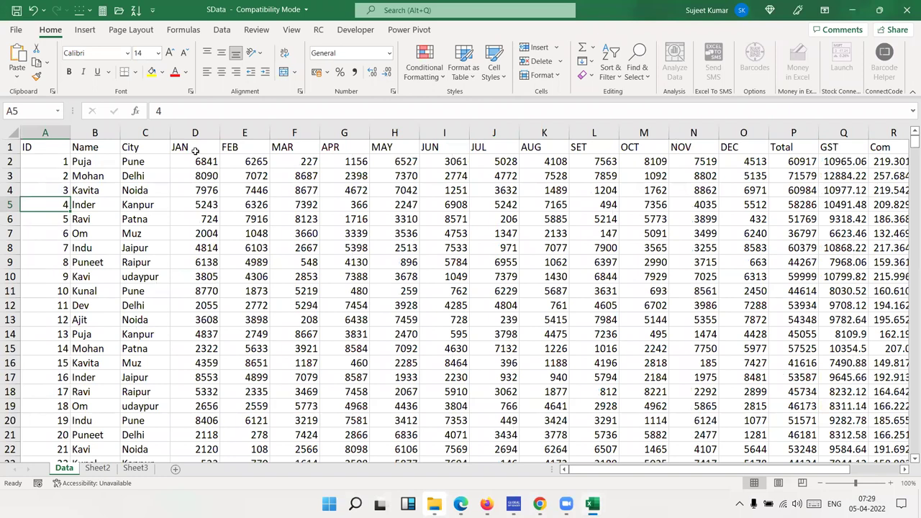
key(Up)
key(Up)
key(Up)
key(Up)
key(Right)
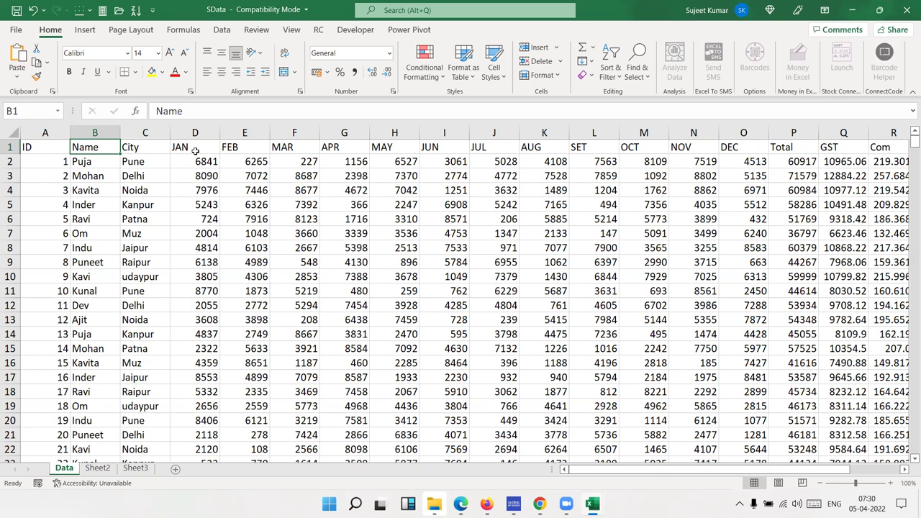
click(195, 150)
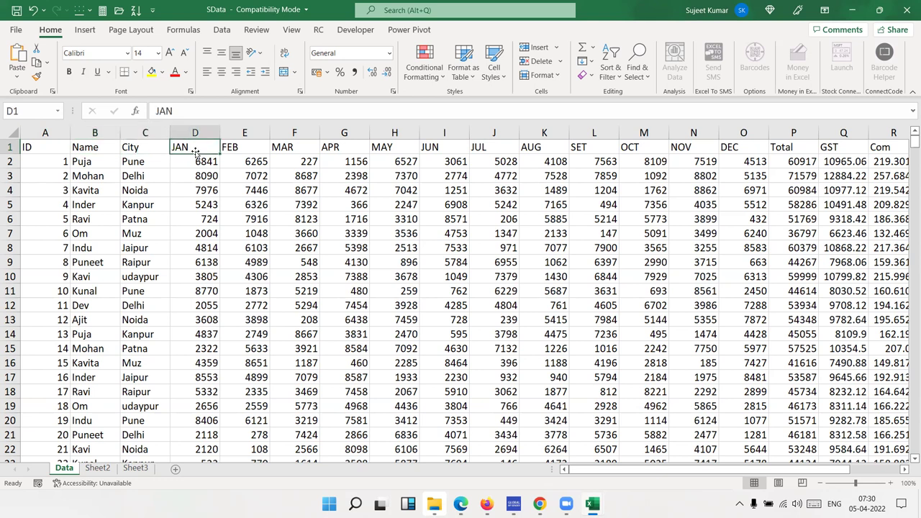
key(ctrl+Right)
key(Left)
key(Left)
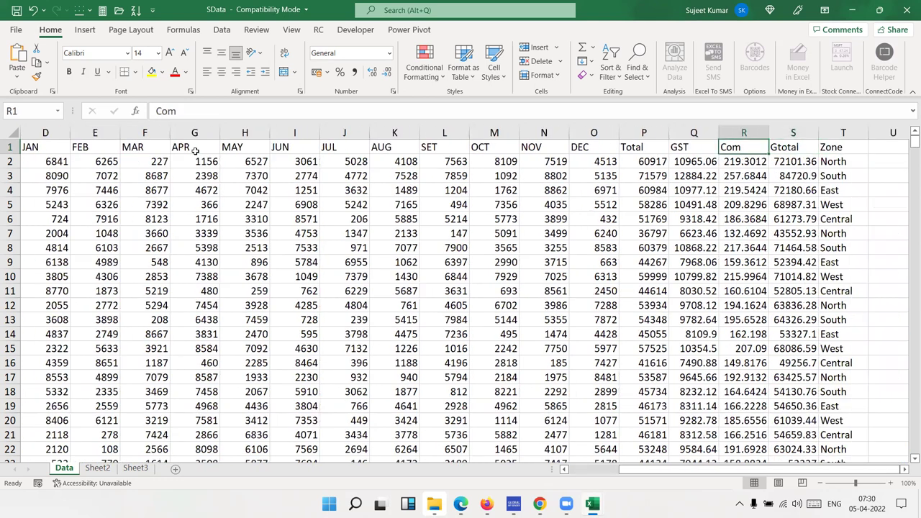
key(Down)
key(Right)
key(ctrl+Down)
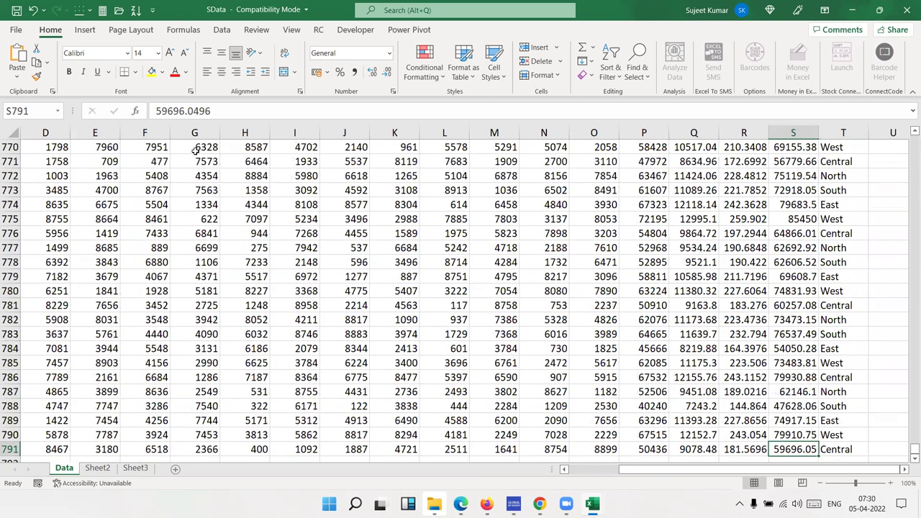
key(ctrl+Up)
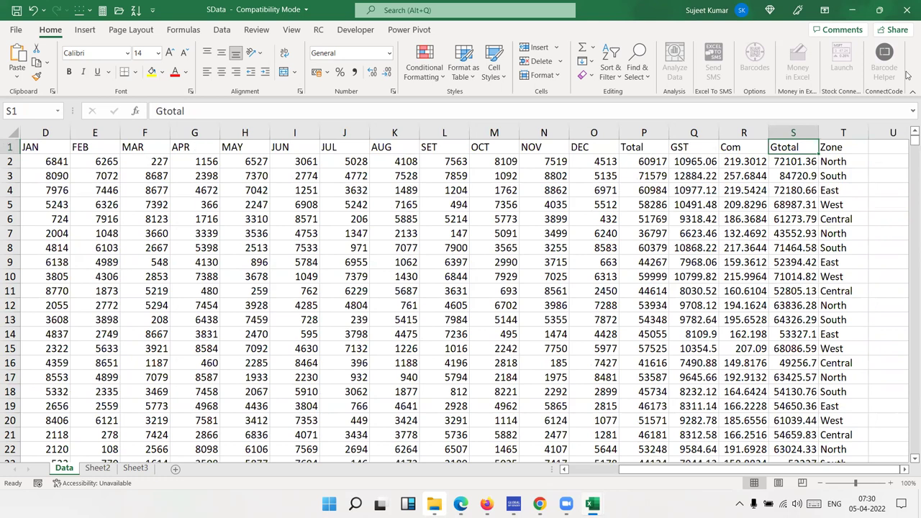
Sort the rows by Gtotal ascending, then descending so 95825.44 is at the top
click(610, 69)
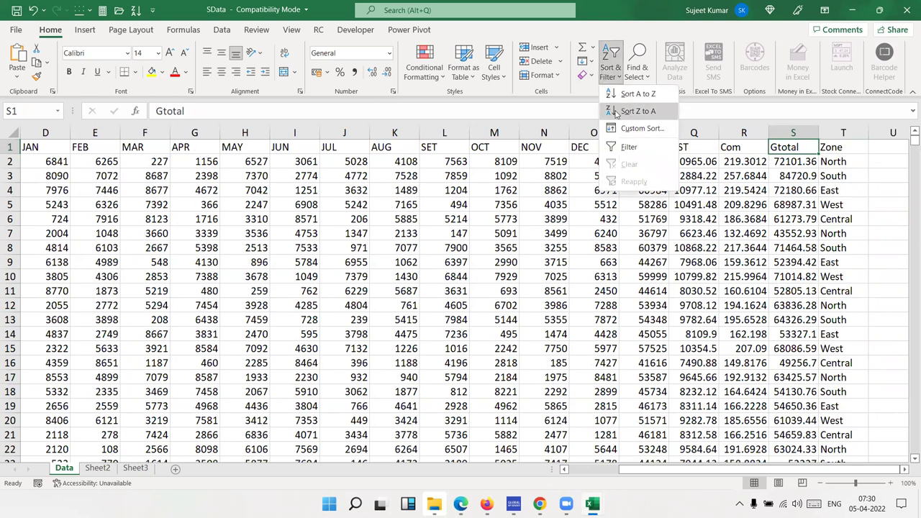
click(616, 95)
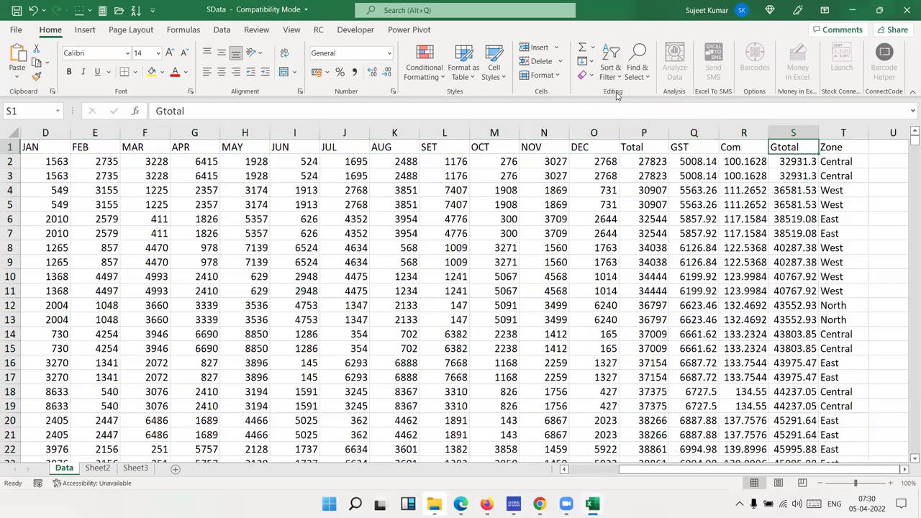
click(636, 69)
click(618, 77)
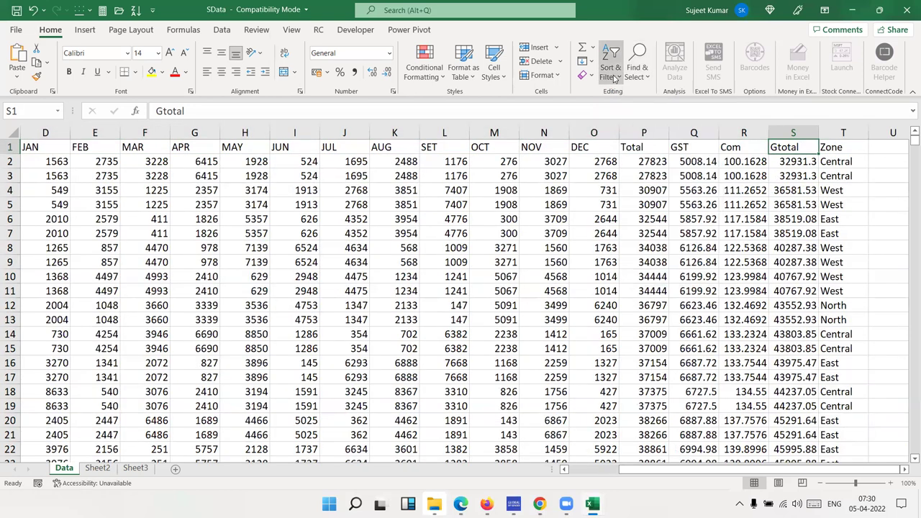
click(626, 111)
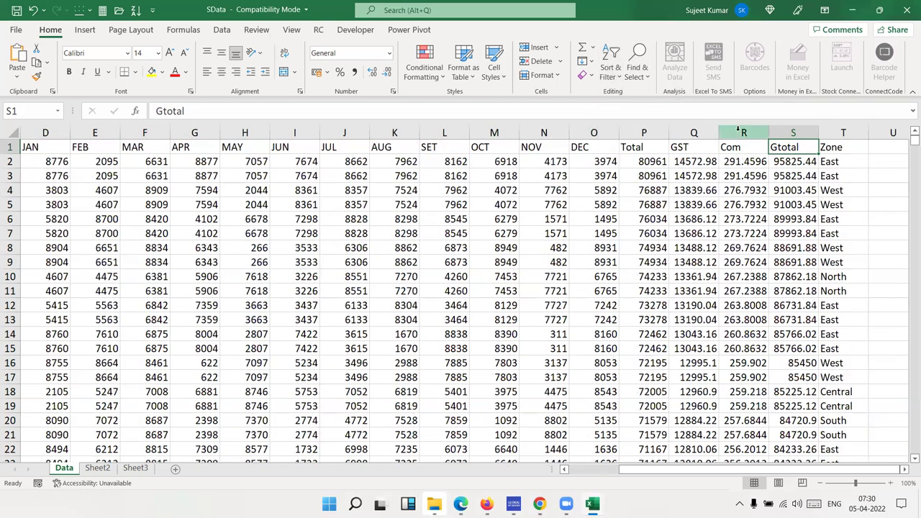
Insert a blank row at row 12, between the 87862.18 North and 86731.84 East rows
key(Right)
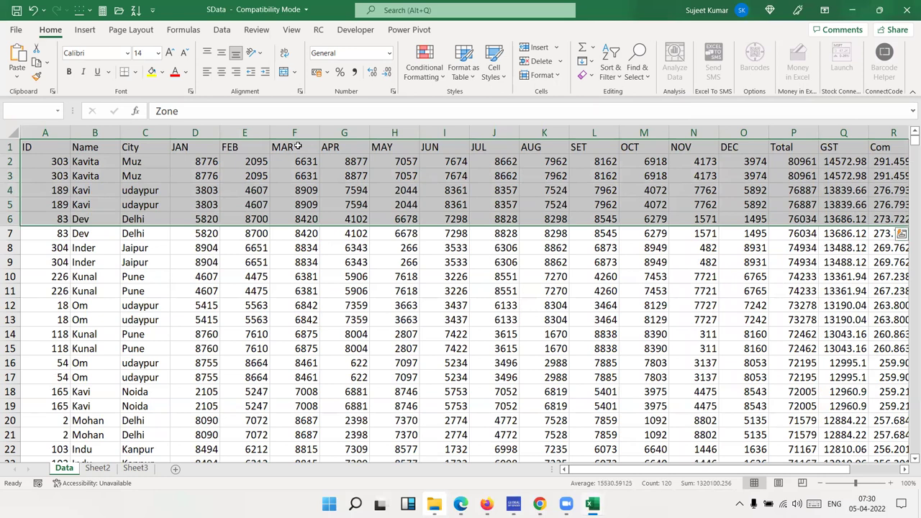
key(ctrl+Right)
key(ctrl+Left)
key(ctrl+Left)
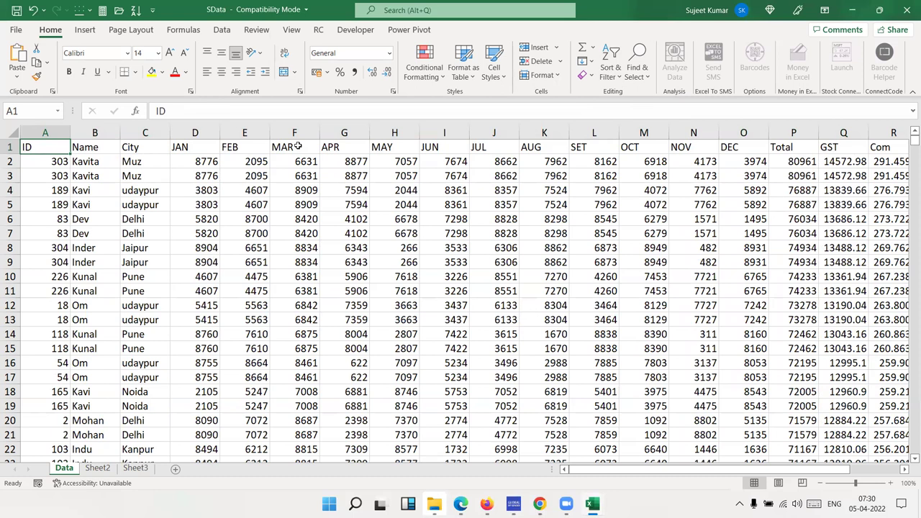
key(Down)
key(Down)
key(Down)
key(Down)
key(Down)
key(Down)
key(Down)
key(Down)
key(Down)
key(Down)
key(Down)
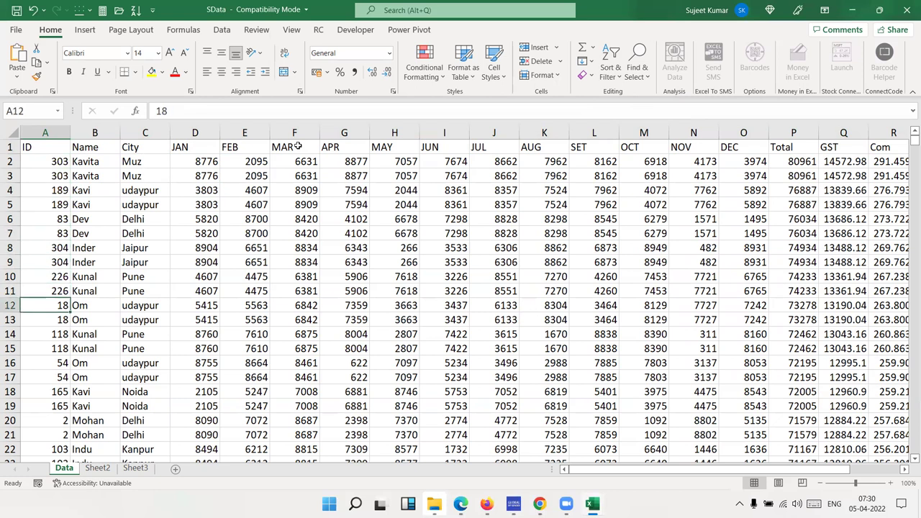
key(shift+space)
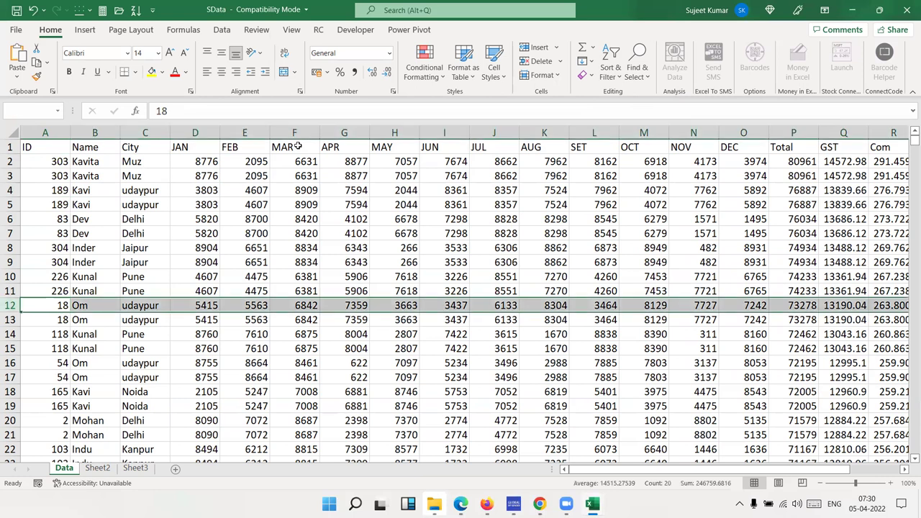
key(ctrl+shift+plus)
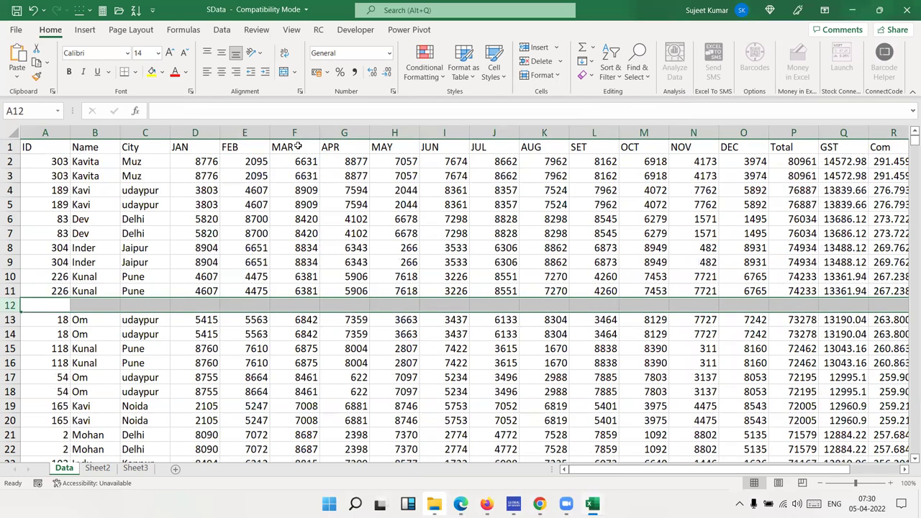
key(Up)
key(Down)
key(Right)
key(Right)
key(Right)
key(Right)
key(Right)
key(Right)
key(Right)
key(Right)
key(Right)
key(Right)
key(Left)
key(Left)
key(Left)
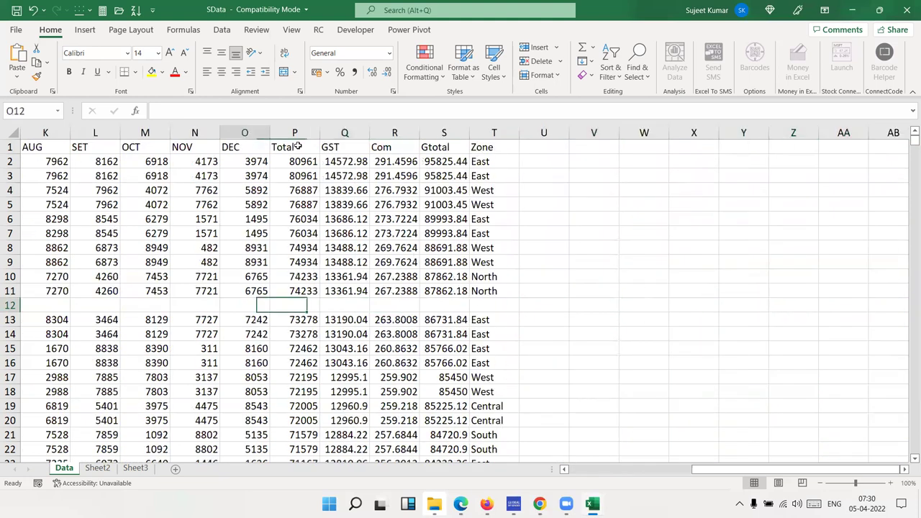
key(Left)
key(Left)
key(Left)
key(Left)
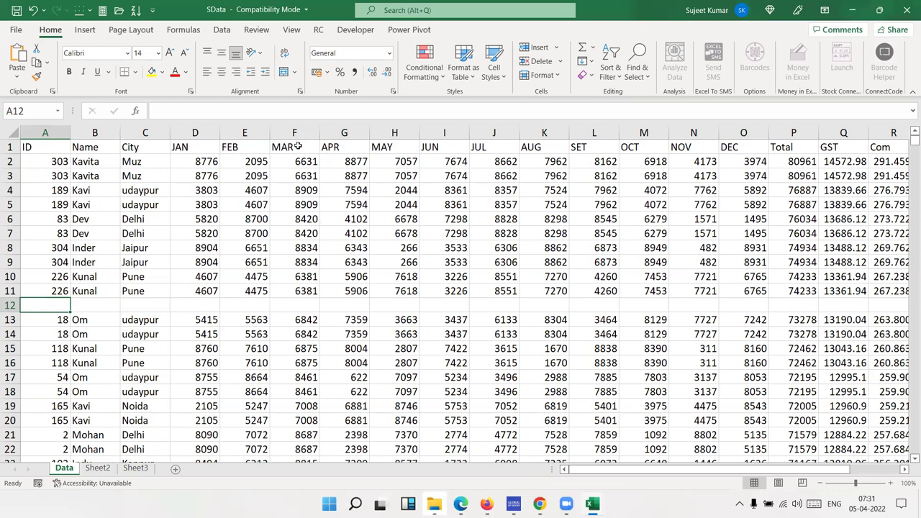
Delete the empty row 12 and return to cell A1
key(shift+space)
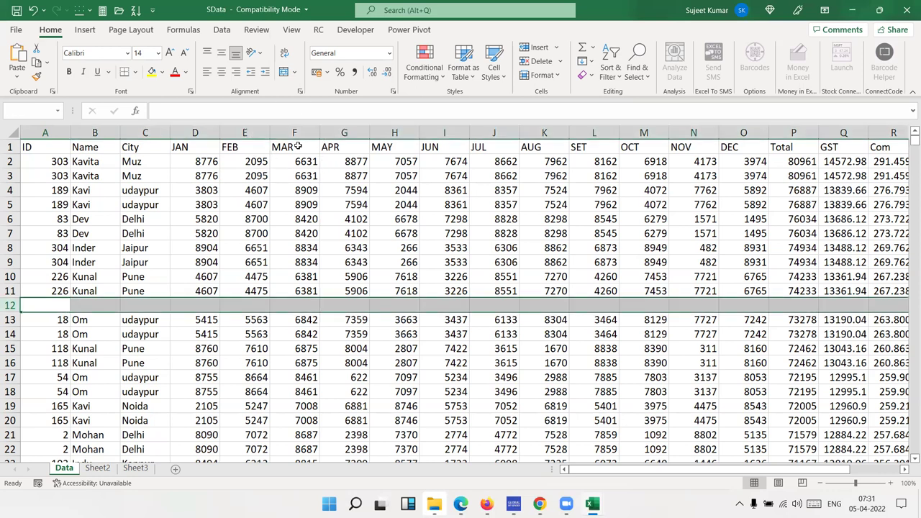
key(ctrl+minus)
key(Up)
key(ctrl+Up)
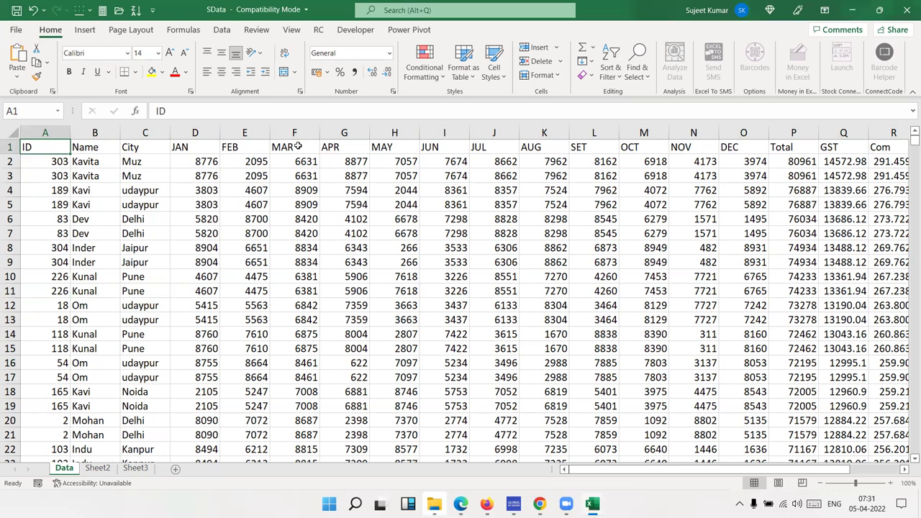
Select the City header cell and bring up the Sort & Filter options
key(Right)
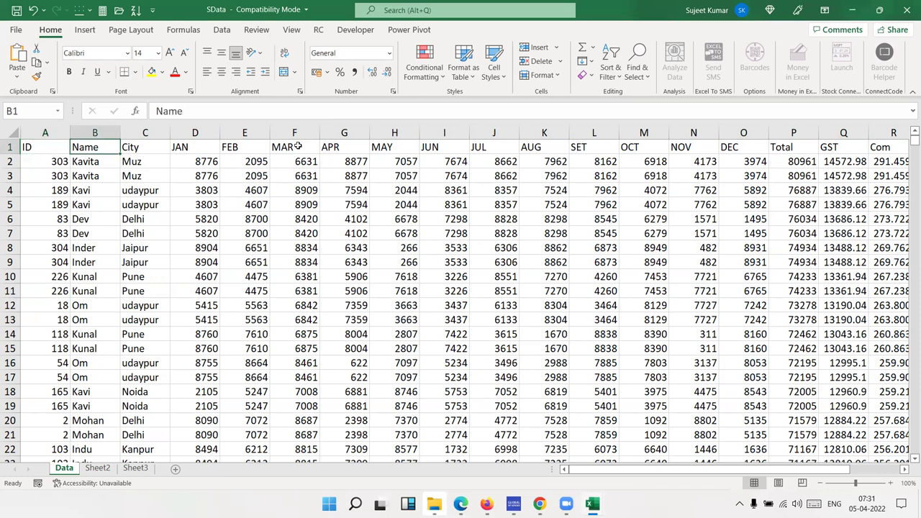
key(Down)
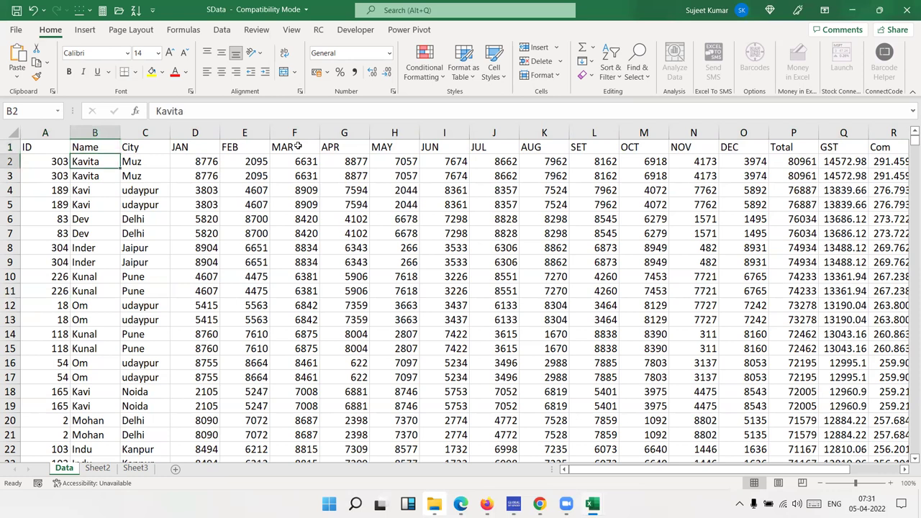
key(Right)
key(Right)
key(Up)
key(Left)
key(Left)
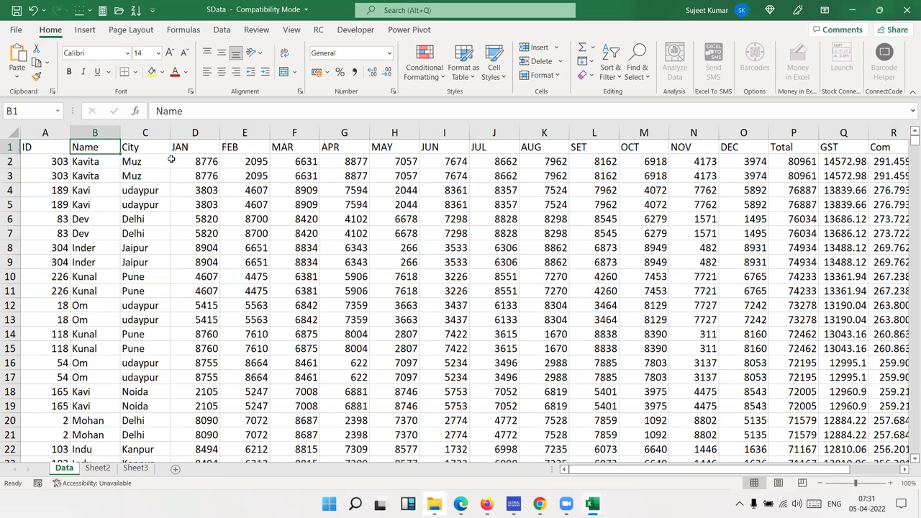
click(150, 152)
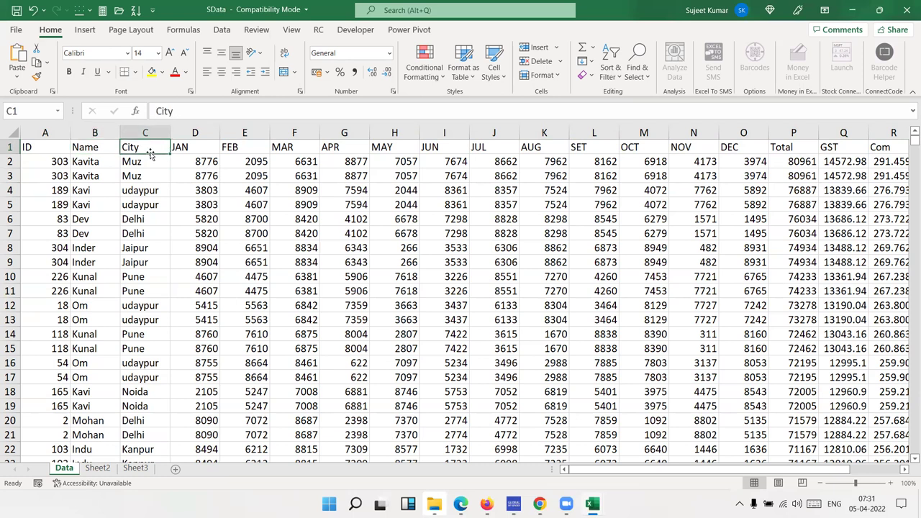
click(609, 70)
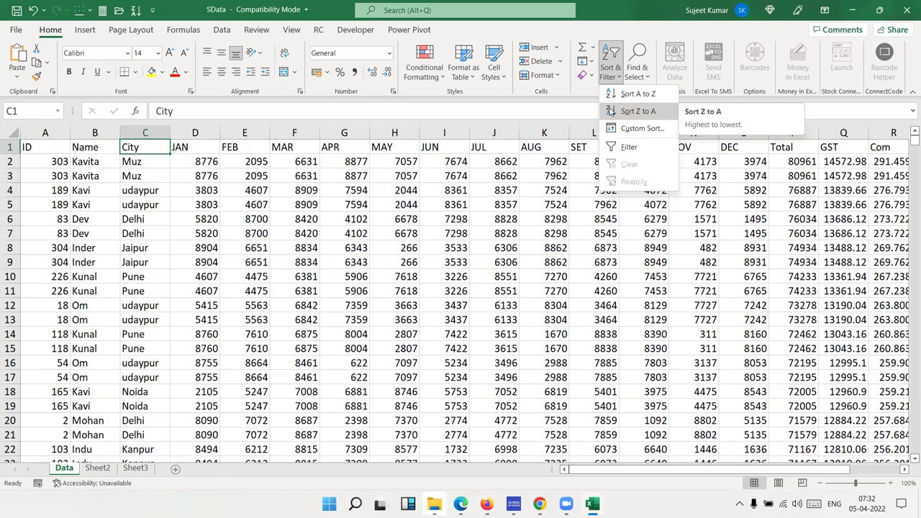
Custom sort the data by Name A to Z, then by City A to Z
key(Escape)
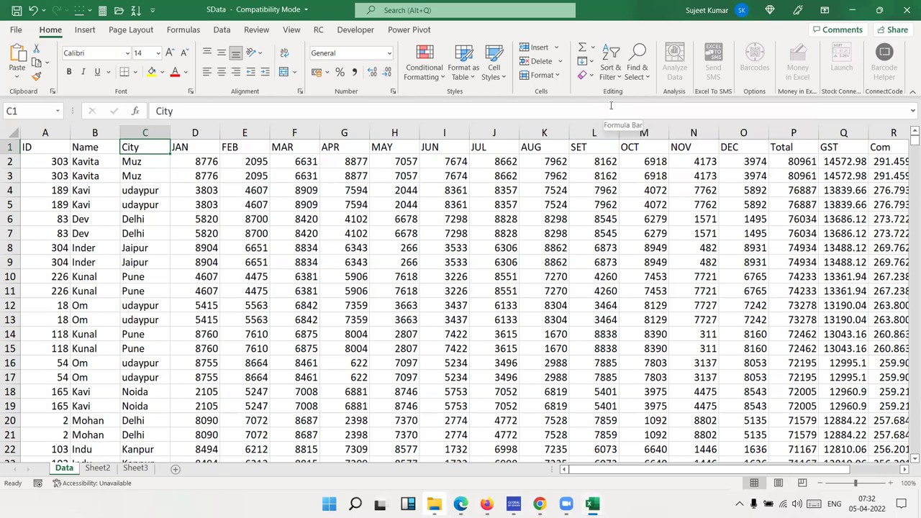
click(610, 64)
click(628, 129)
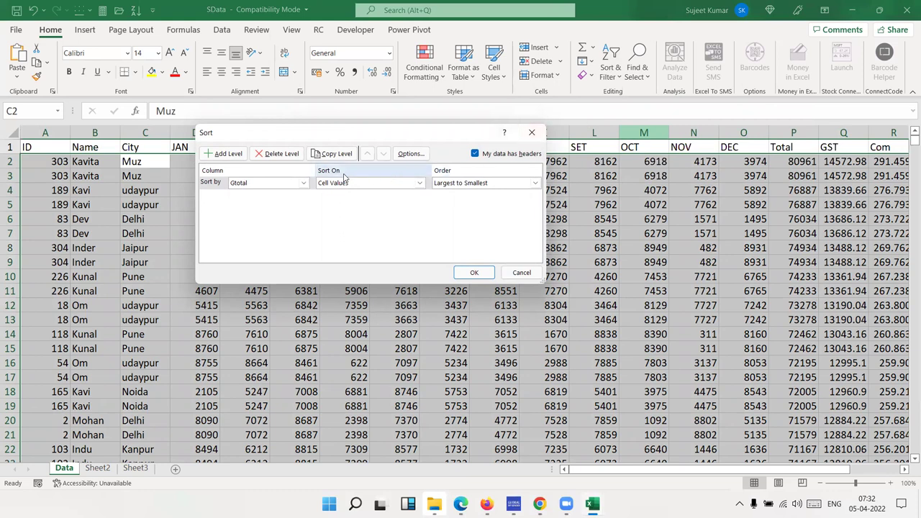
click(301, 184)
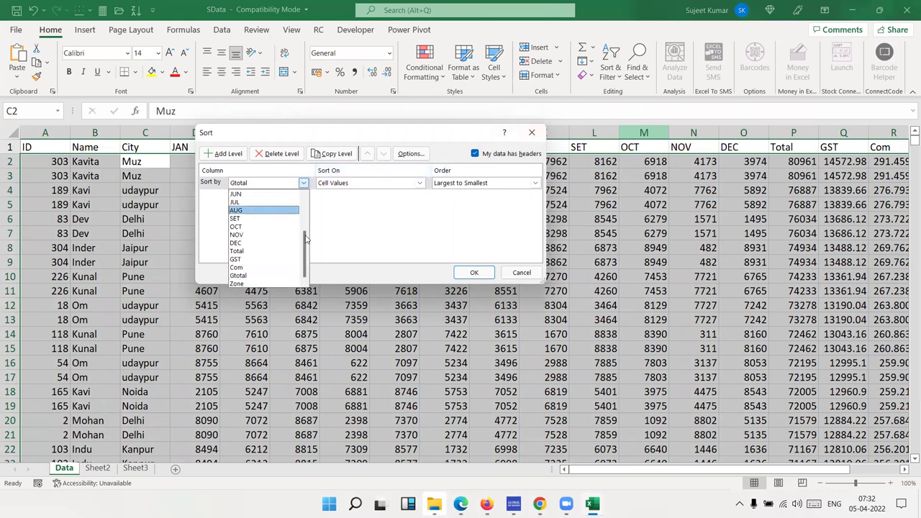
drag(305, 241, 304, 198)
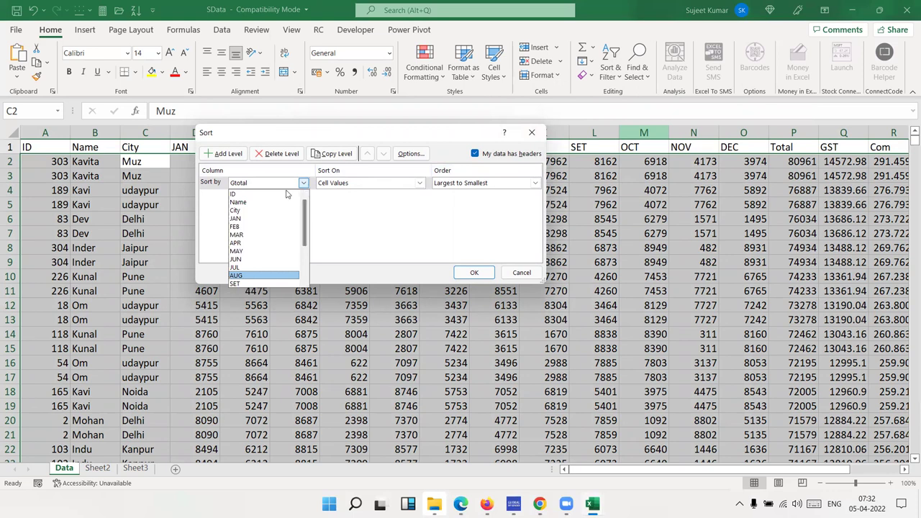
click(261, 201)
click(223, 153)
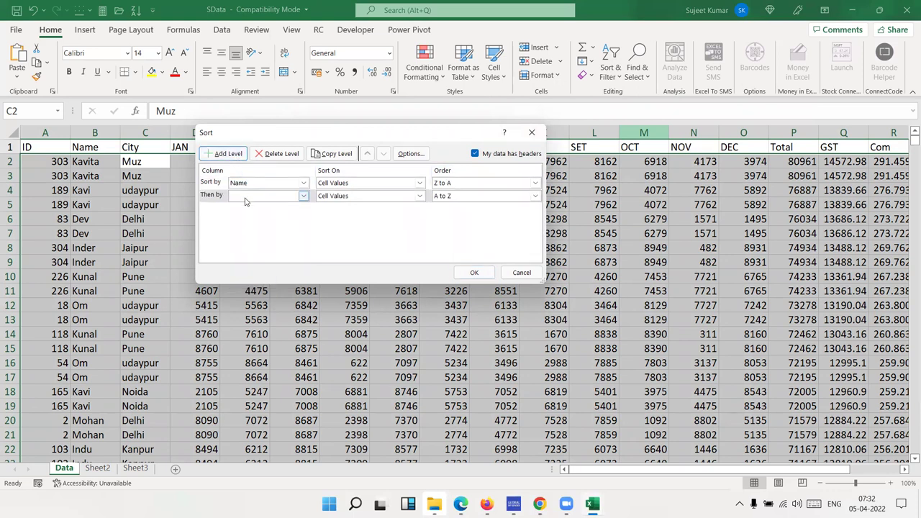
click(246, 196)
click(245, 225)
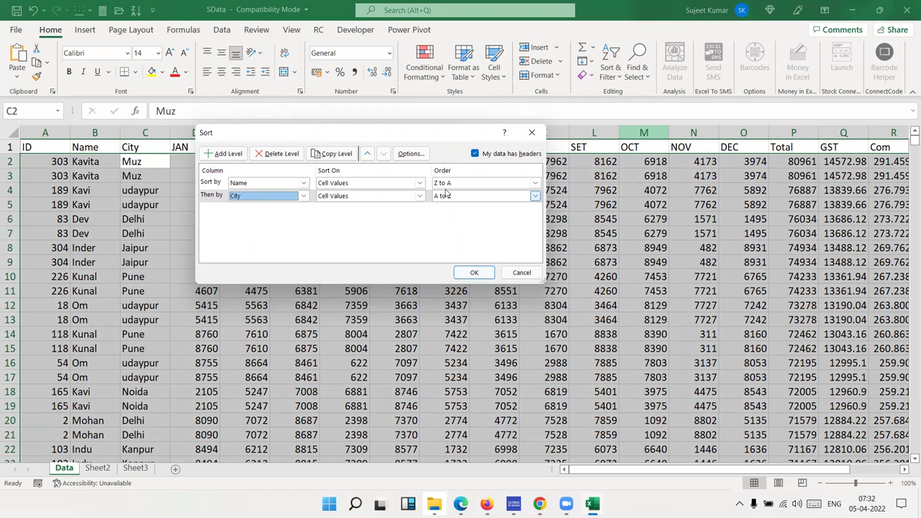
click(536, 183)
click(446, 190)
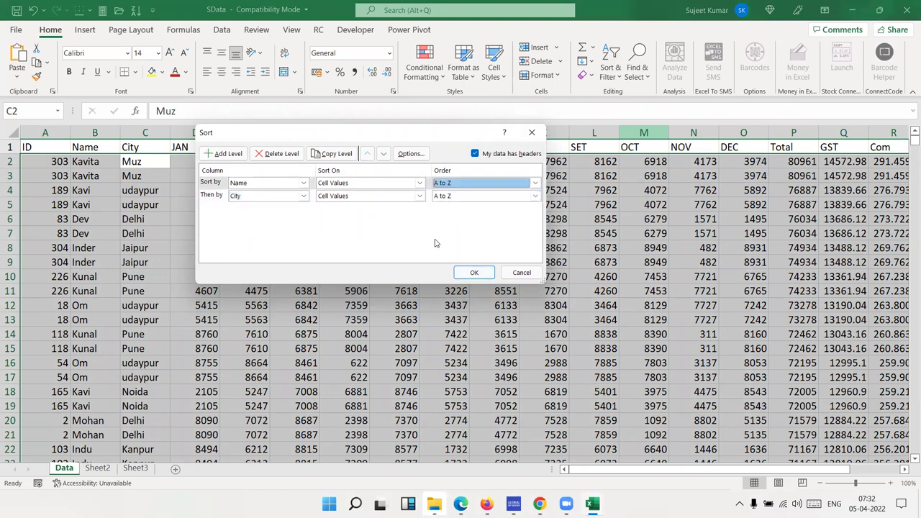
click(466, 272)
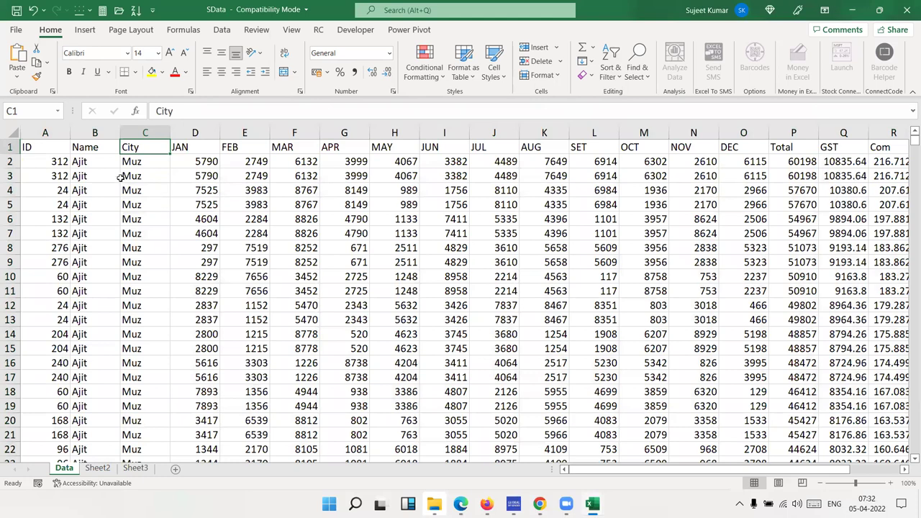
Select and scroll through the sorted Name and City entries to check the order
drag(99, 169, 101, 252)
click(135, 223)
drag(135, 223, 137, 262)
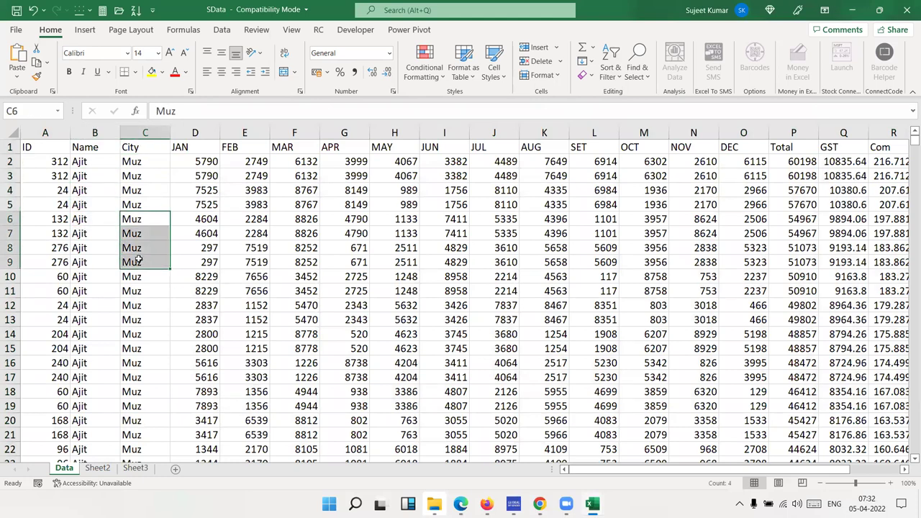
scroll(138, 259, down, 13)
scroll(138, 259, down, 9)
scroll(138, 259, down, 4)
scroll(138, 259, up, 17)
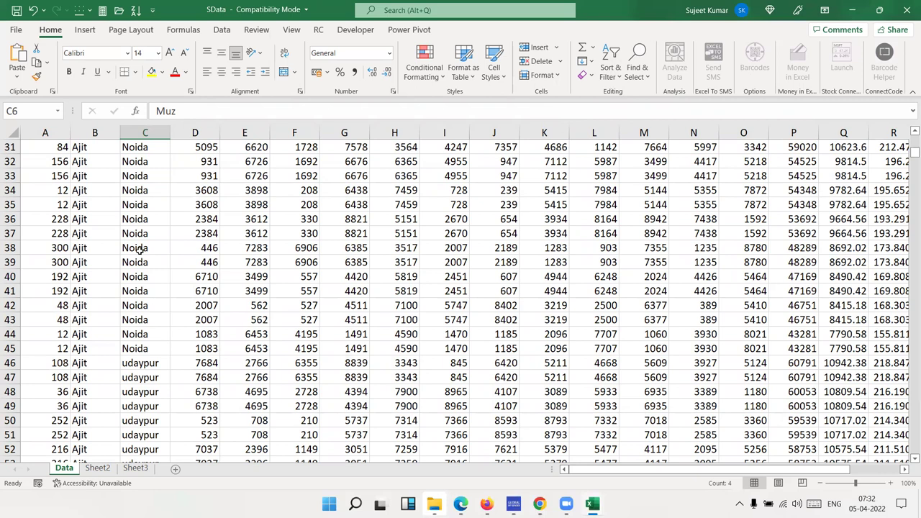
Add a Month header in U1 with JAN below it and fill the months down the column
key(ctrl+Up)
key(ctrl+Right)
key(Right)
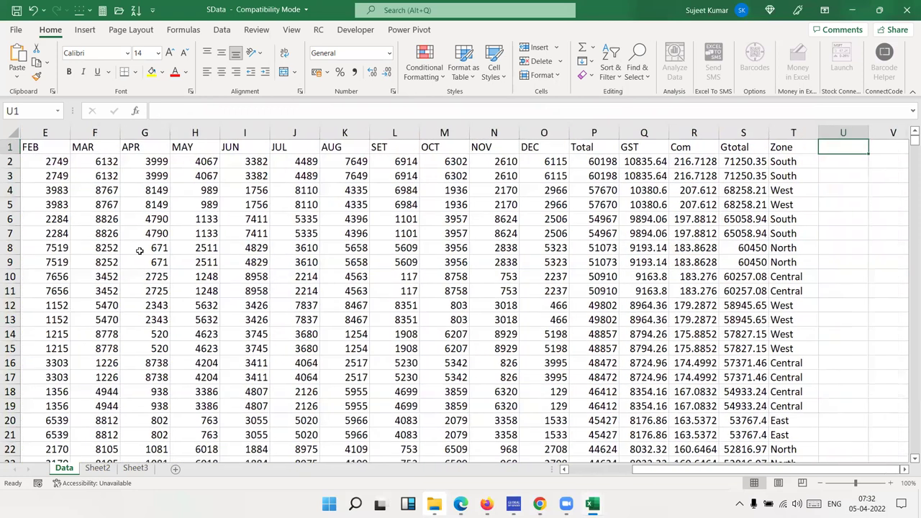
text(Month)
key(Return)
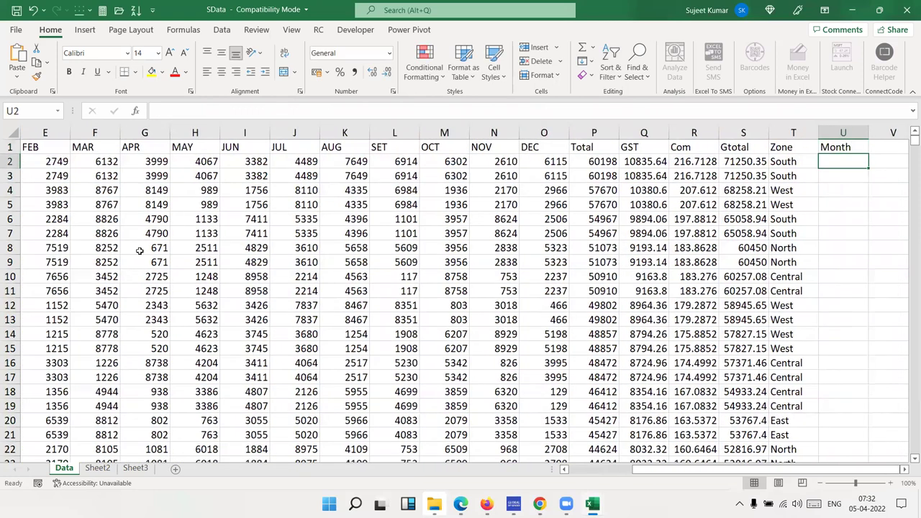
text(JAN)
key(Return)
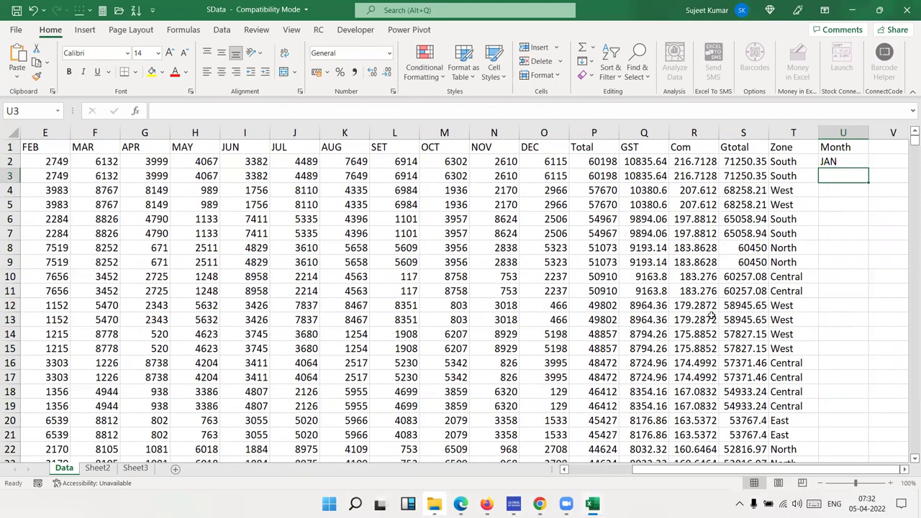
key(Up)
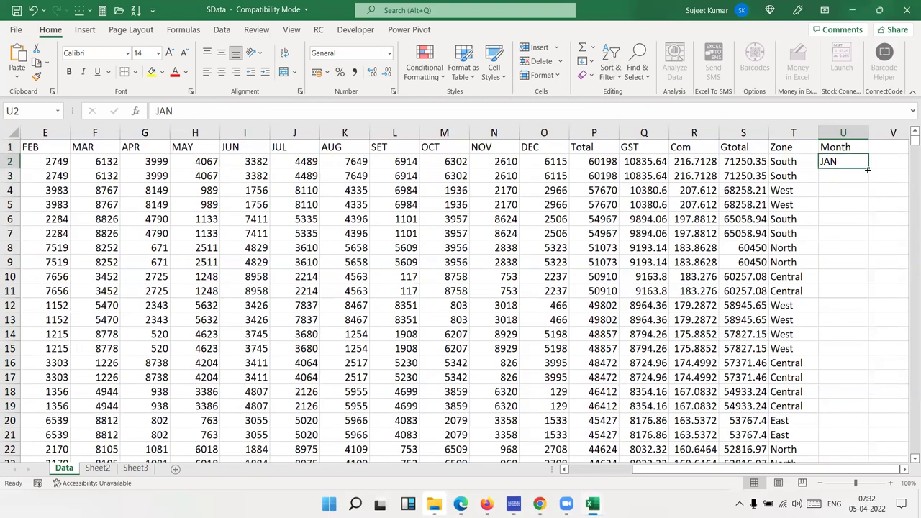
double_click(867, 170)
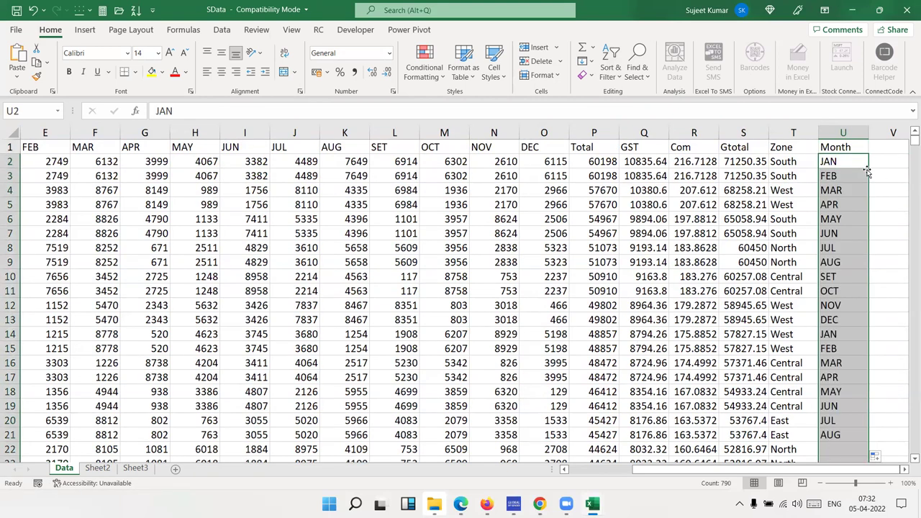
Correct SET to SEP and refill the month sequence down the column
click(841, 274)
key(BackSpace)
text(P)
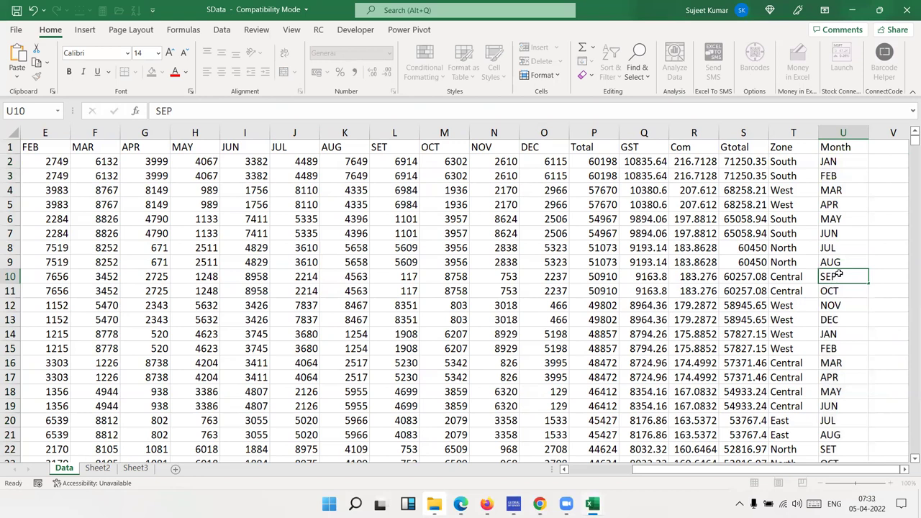
key(Return)
key(ctrl+Up)
key(Down)
key(Down)
key(Down)
key(Down)
key(Down)
key(Down)
key(Down)
key(Down)
key(Down)
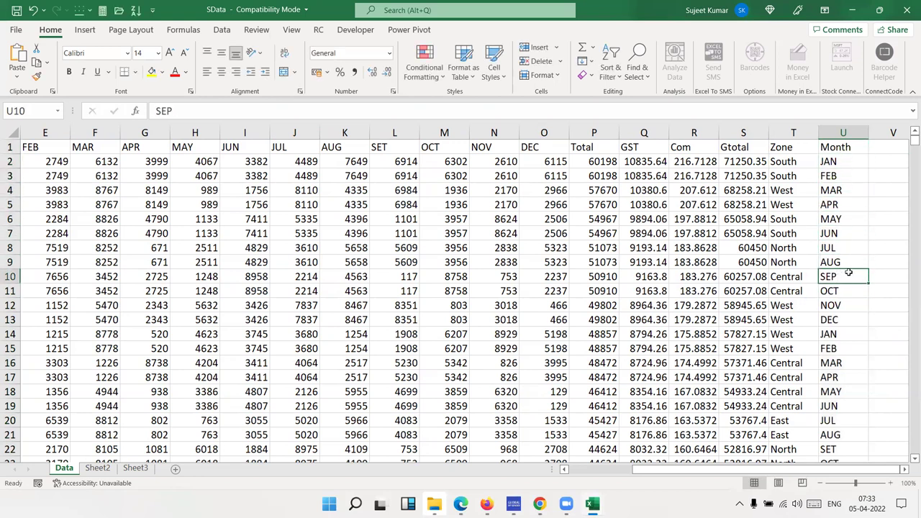
double_click(864, 282)
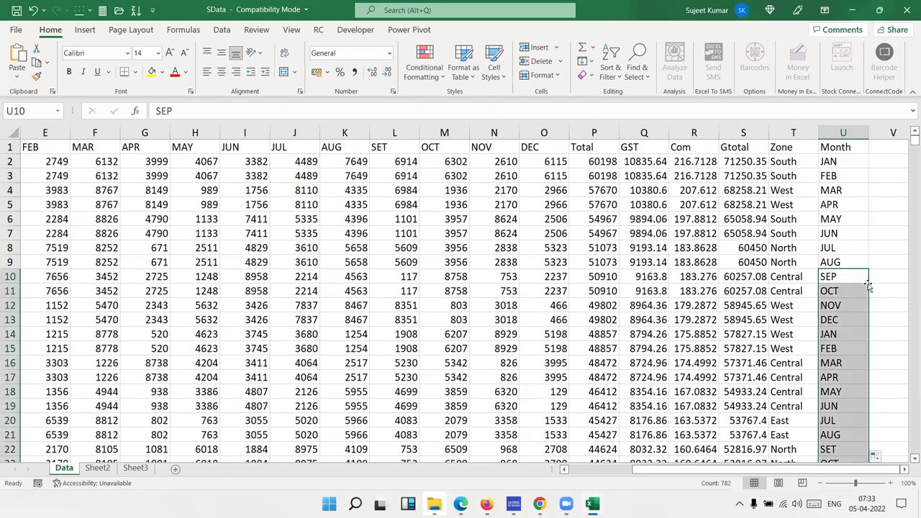
click(841, 248)
key(ctrl+Up)
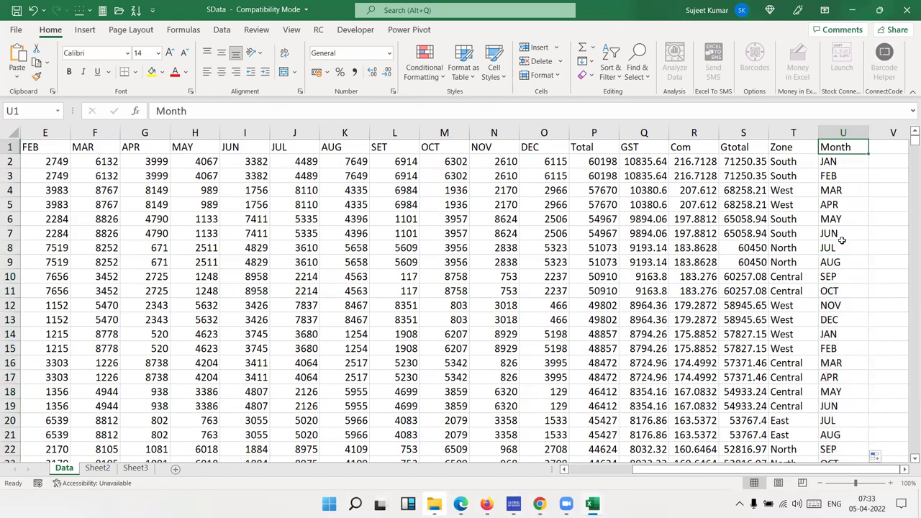
In Custom Sort, delete the City level and set the sort to Month, A to Z
click(611, 72)
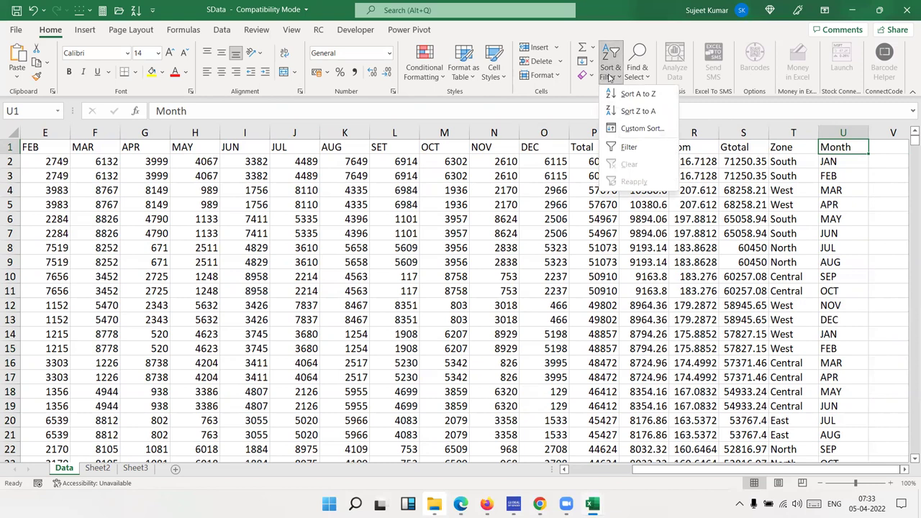
click(633, 128)
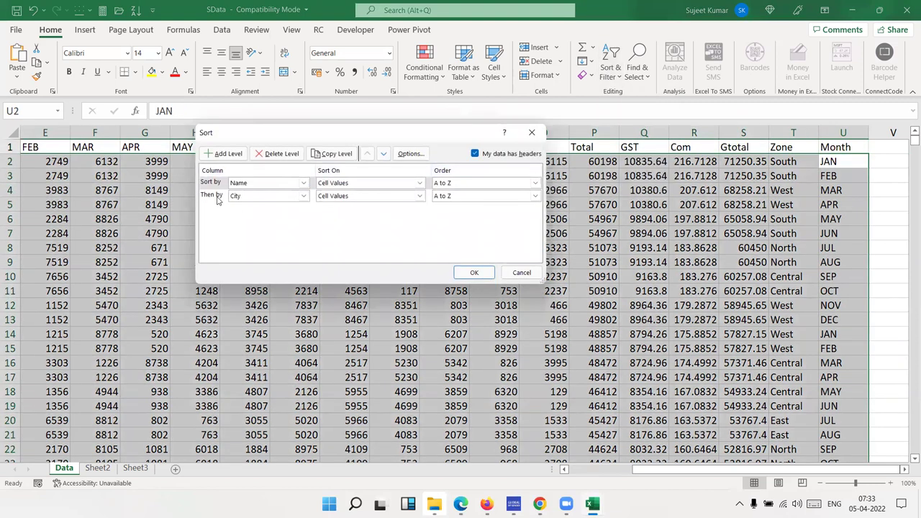
click(219, 197)
click(261, 154)
click(259, 183)
scroll(263, 244, down, 3)
click(264, 282)
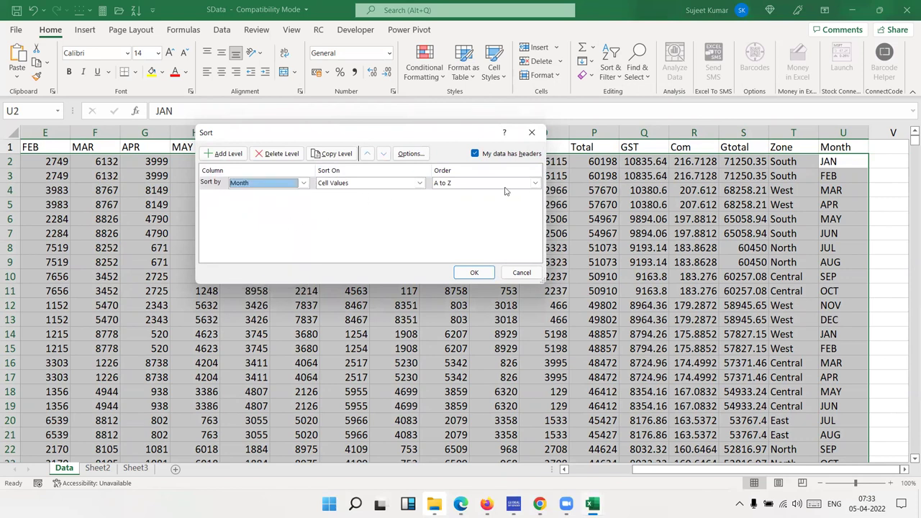
click(506, 184)
click(450, 192)
Apply the alphabetical Month sort and scroll through the results, APR rows first
click(475, 272)
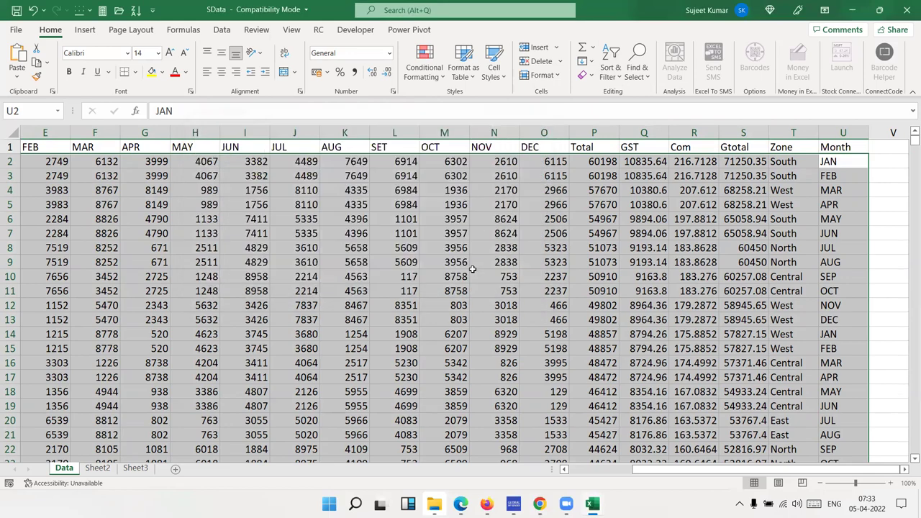
scroll(849, 205, down, 13)
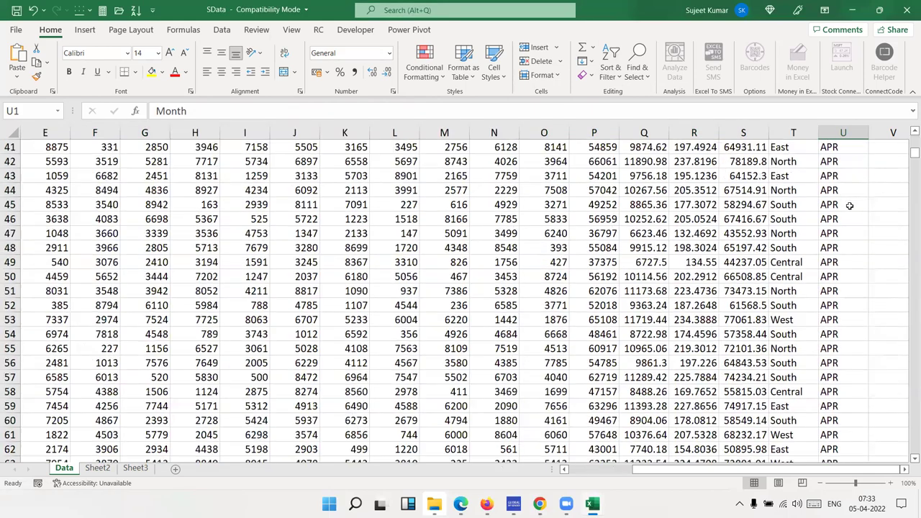
scroll(849, 205, down, 13)
scroll(849, 205, down, 7)
scroll(849, 205, down, 13)
scroll(849, 205, down, 6)
scroll(850, 205, up, 16)
scroll(850, 205, up, 20)
scroll(850, 204, up, 17)
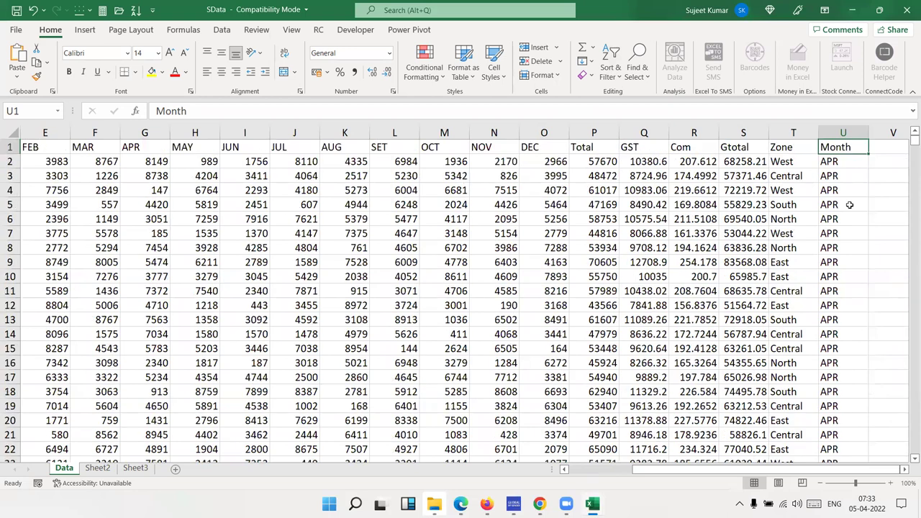
Turn header filters on, inspect the Month filter dropdown, then turn filters off again
key(ctrl+shift+l)
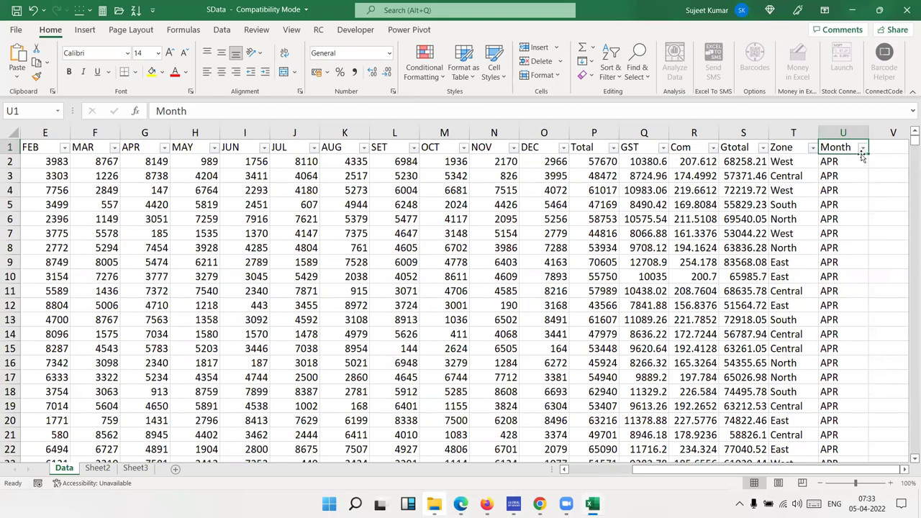
click(862, 148)
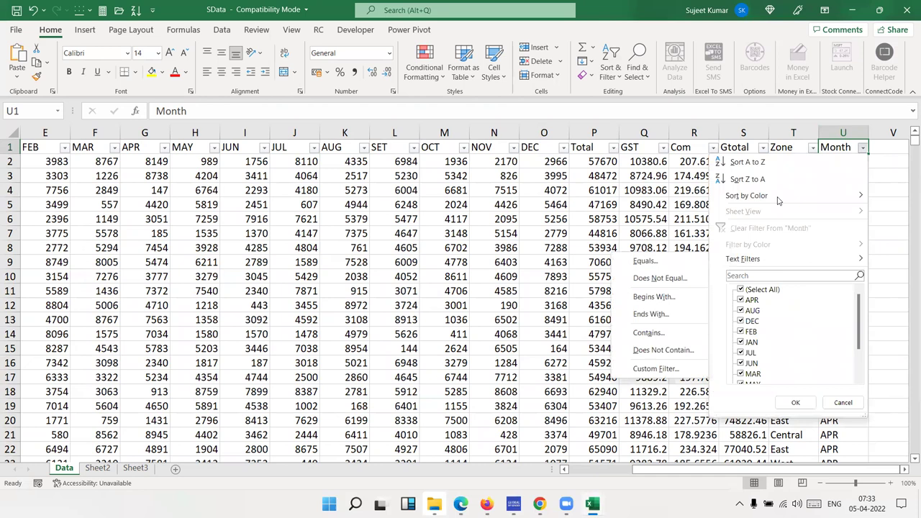
click(796, 403)
key(ctrl+shift+l)
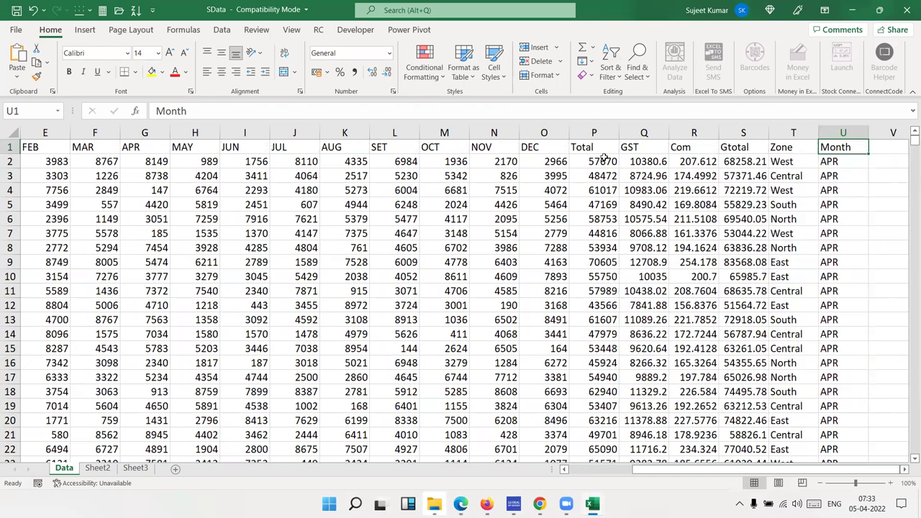
click(610, 68)
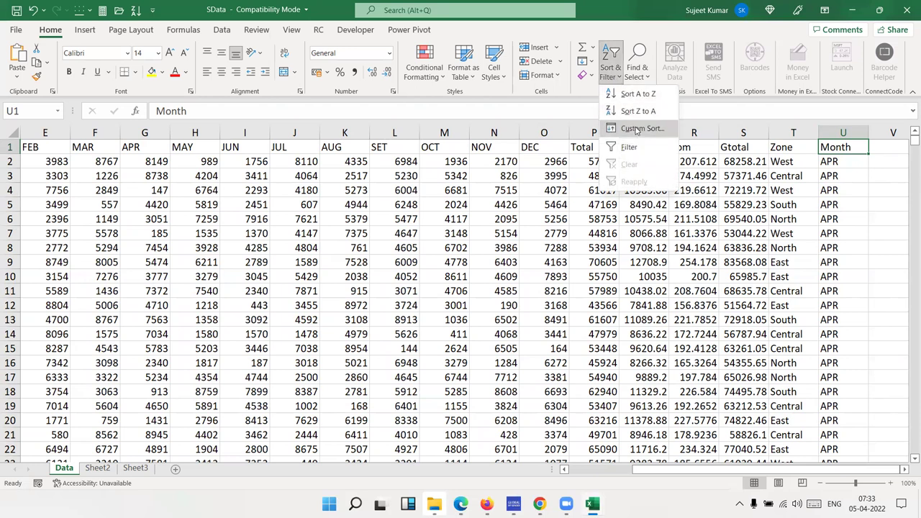
Sort by Month using the Jan, Feb, Mar… custom list order
click(642, 128)
click(241, 184)
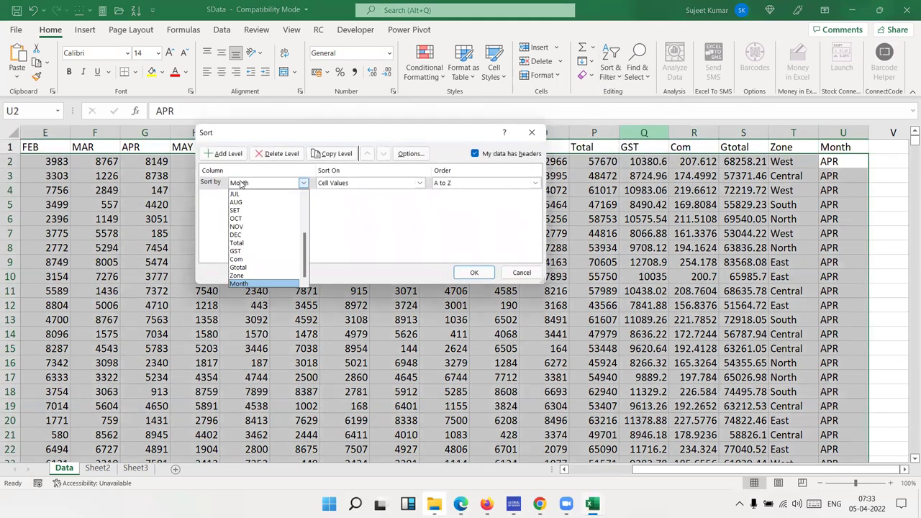
click(241, 185)
click(437, 189)
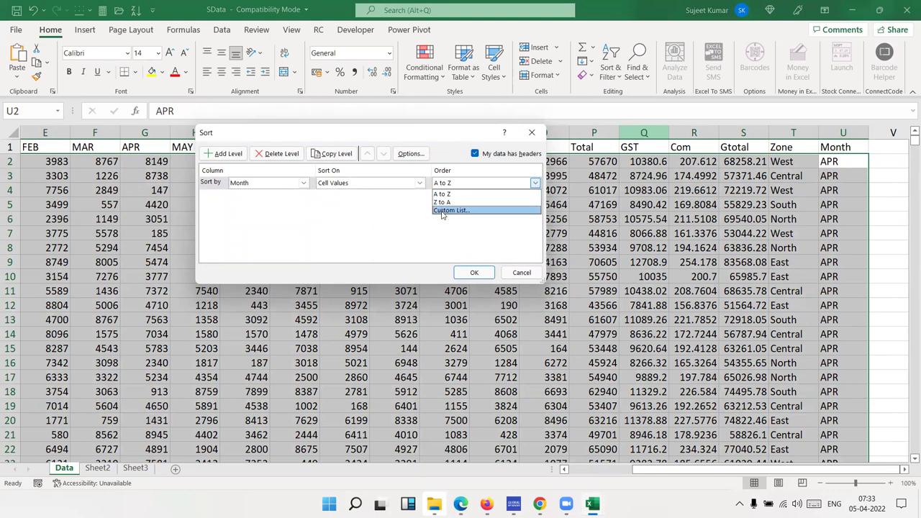
click(451, 210)
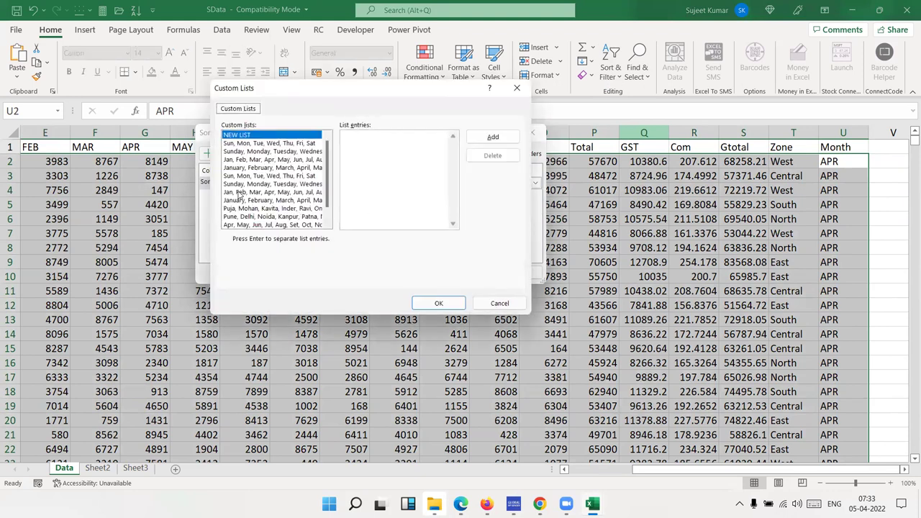
click(240, 193)
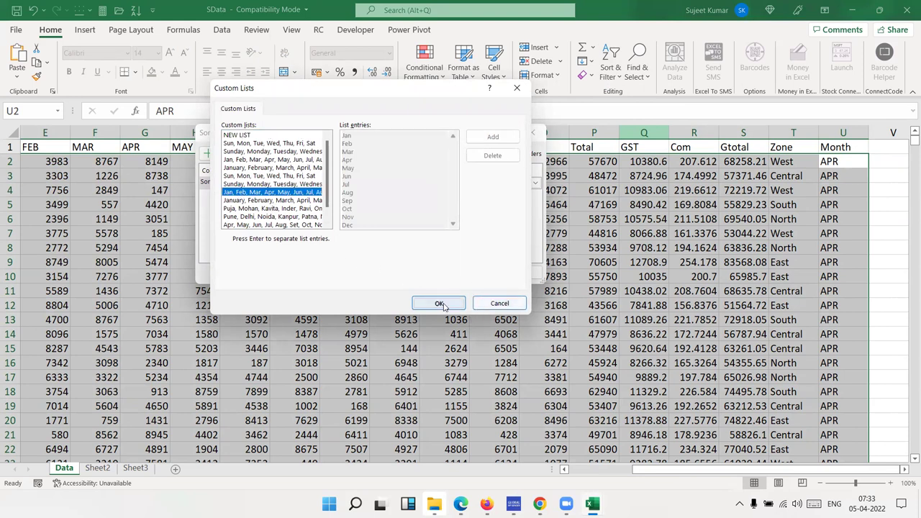
click(438, 303)
click(474, 273)
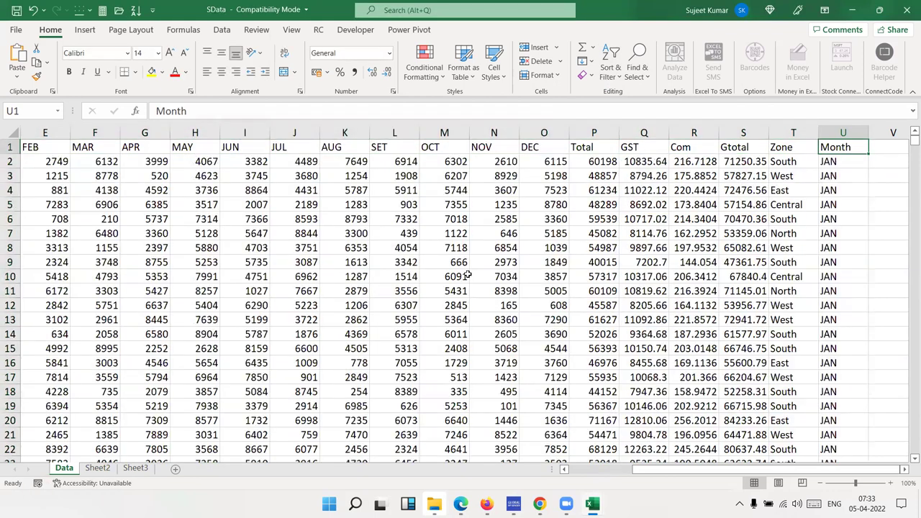
Check the end of the sorted Month column, then return to cell A1
key(Down)
key(Down)
key(Down)
key(Down)
key(Down)
key(Down)
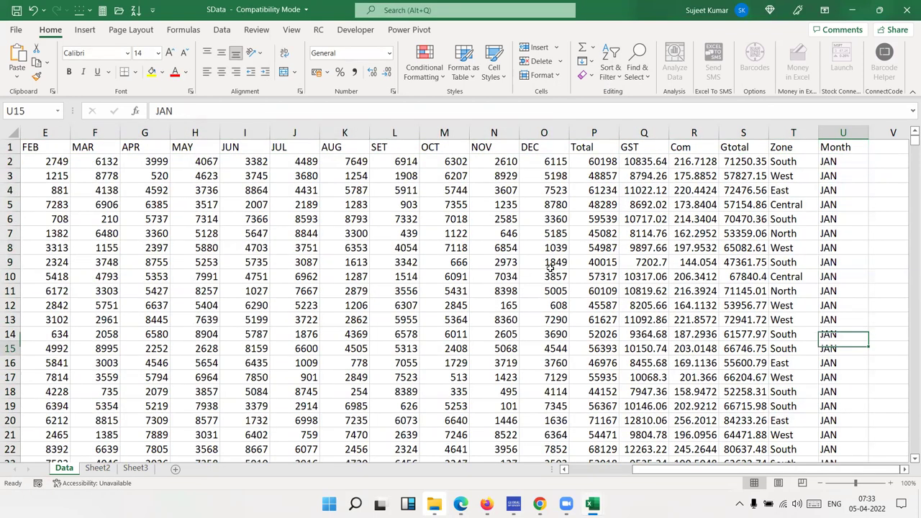
key(Down)
key(Down)
key(Down)
key(Down)
key(Down)
key(Down)
key(Up)
key(Up)
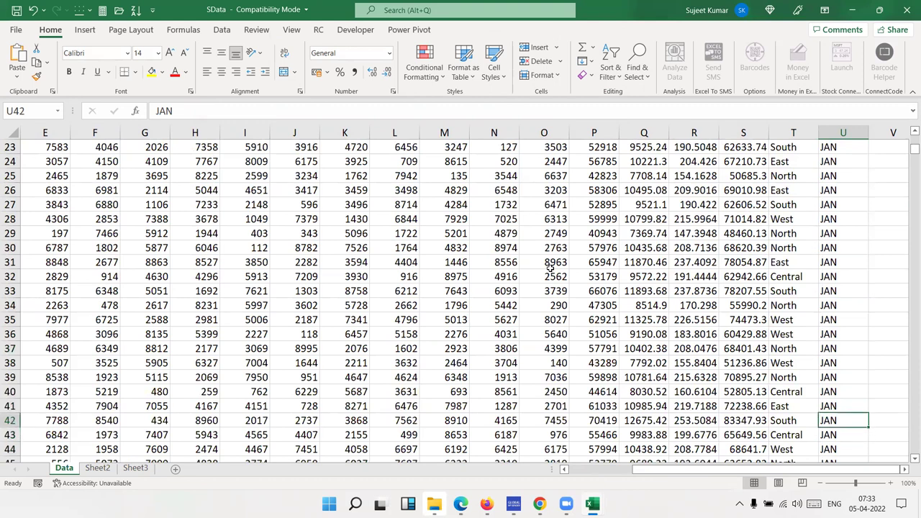
key(Home)
key(ctrl+Home)
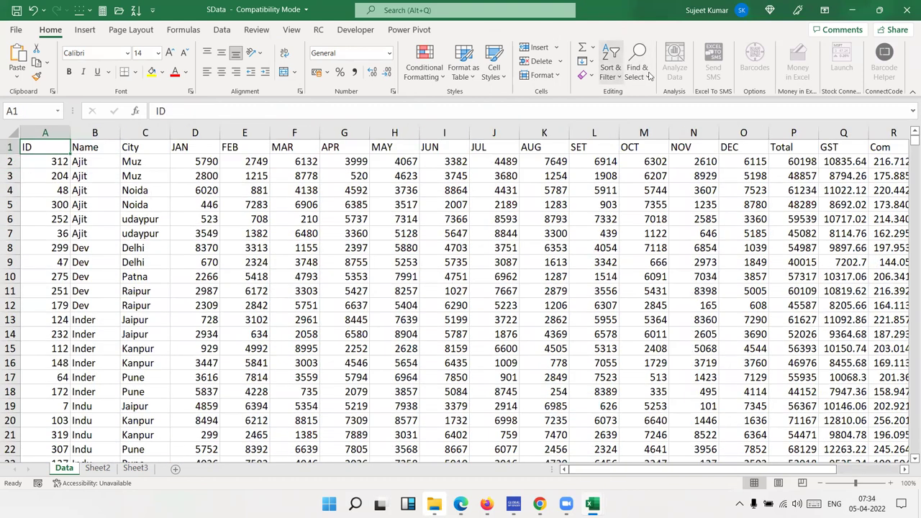
Go to Excel Options > Advanced and bring up the Edit Custom Lists dialog
click(15, 29)
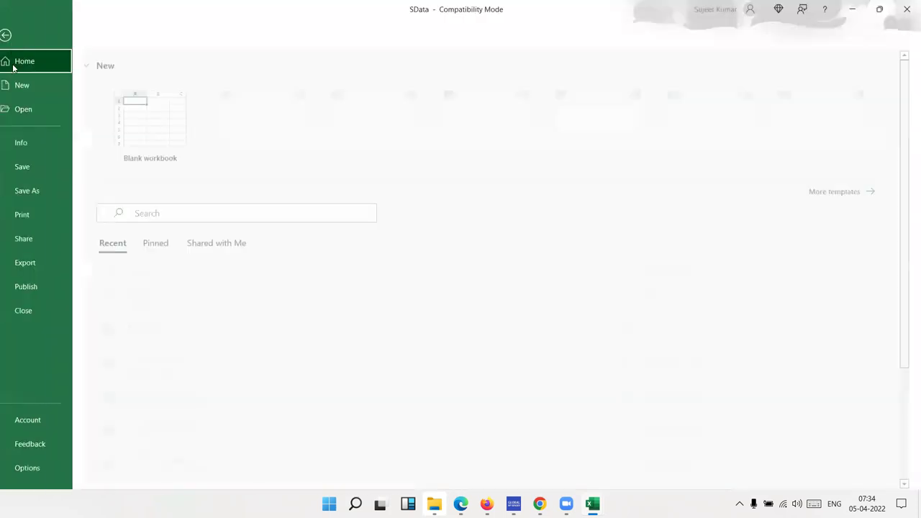
click(37, 468)
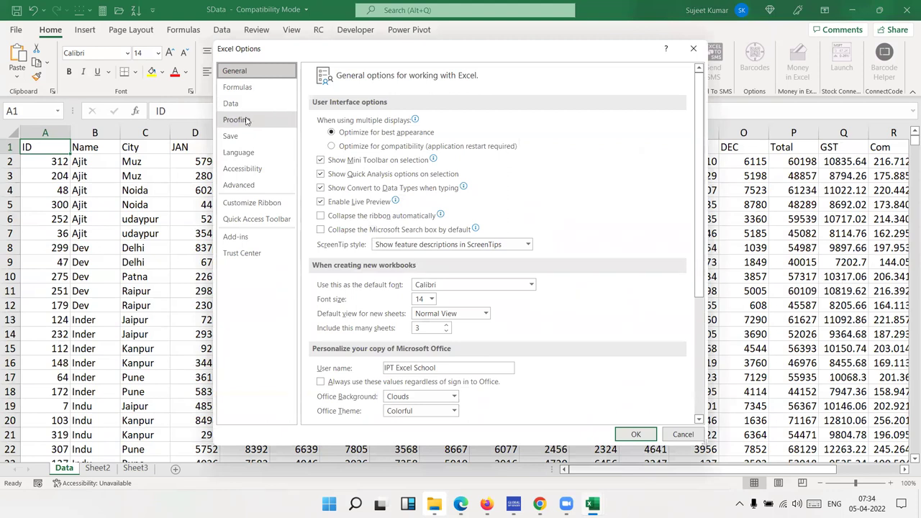
click(238, 185)
scroll(464, 335, down, 10)
scroll(464, 335, down, 5)
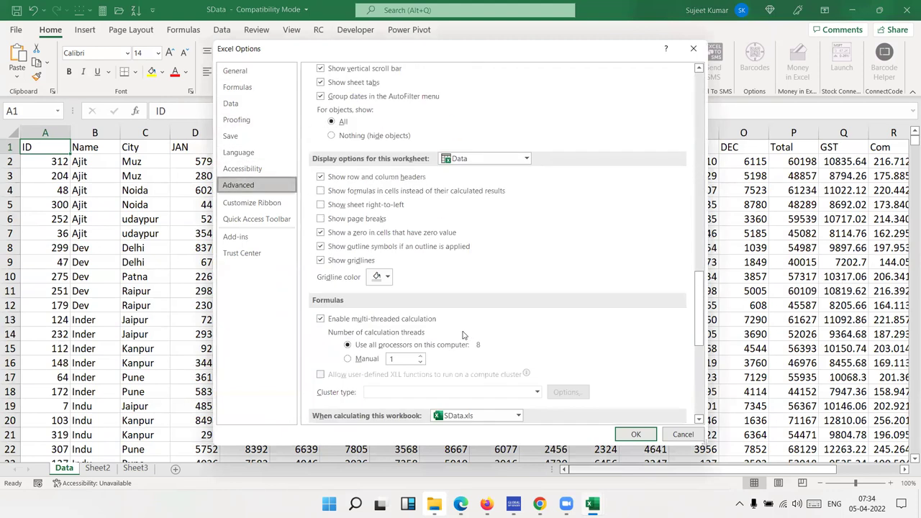
scroll(464, 334, down, 8)
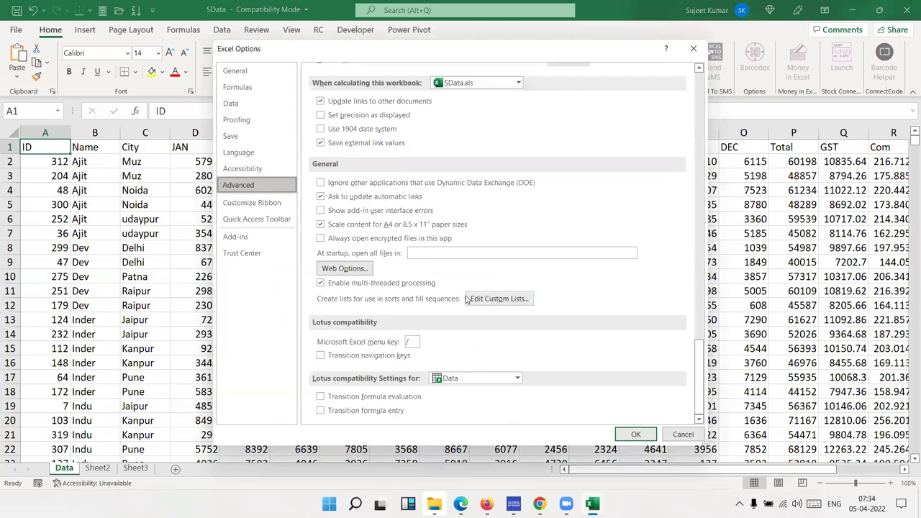
click(475, 304)
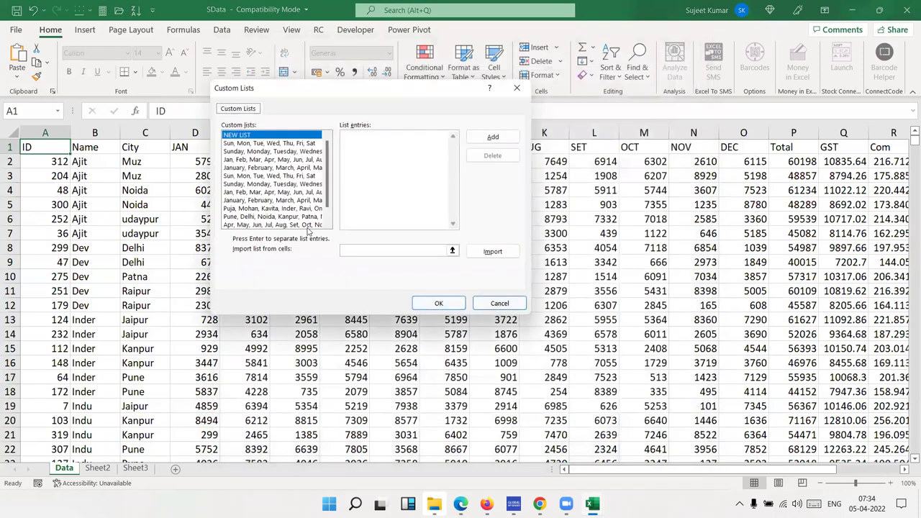
Add the April-to-March month sequence as a custom list and close the dialogs
scroll(303, 226, down, 1)
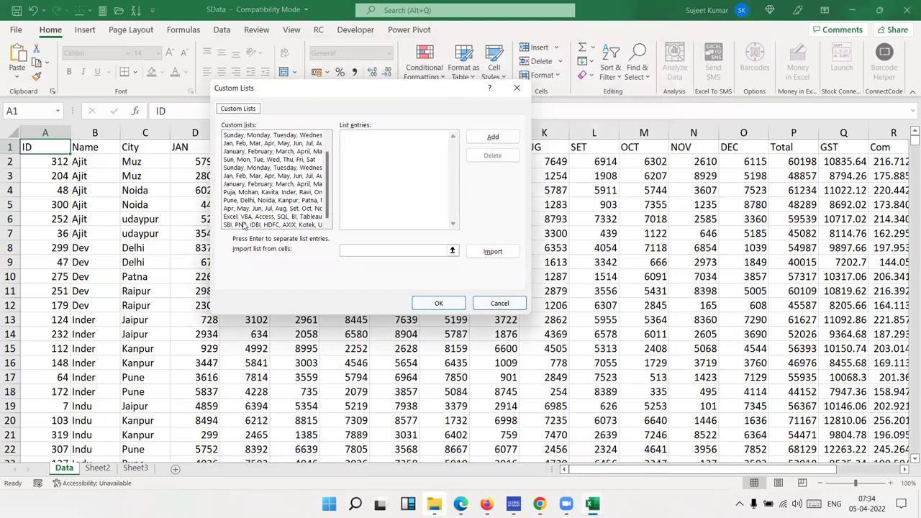
click(245, 184)
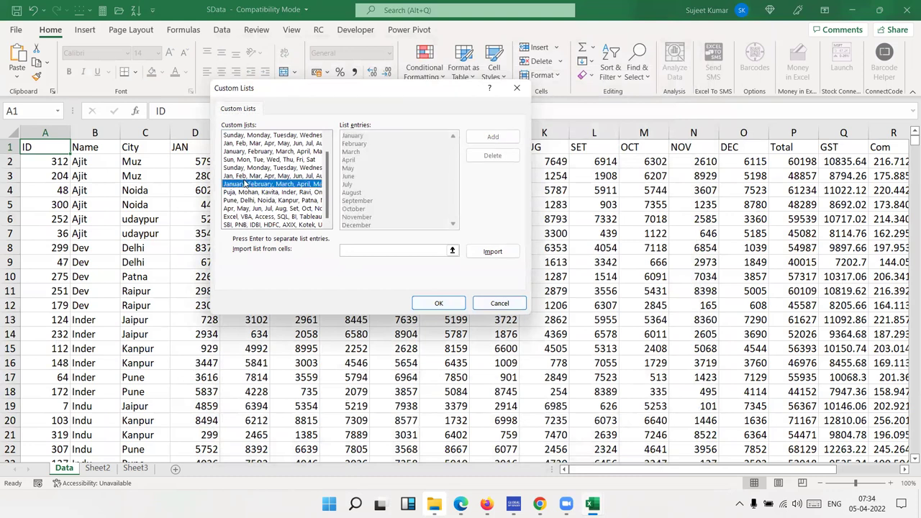
click(245, 177)
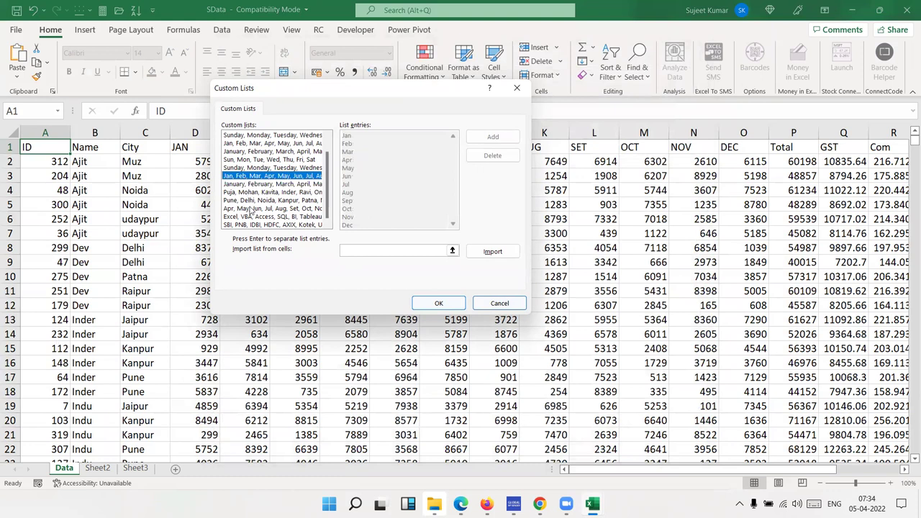
click(251, 209)
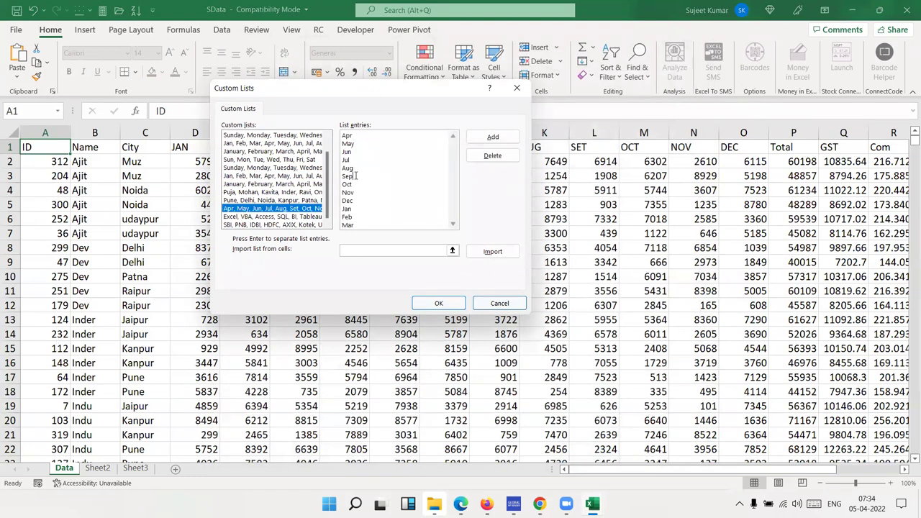
click(482, 138)
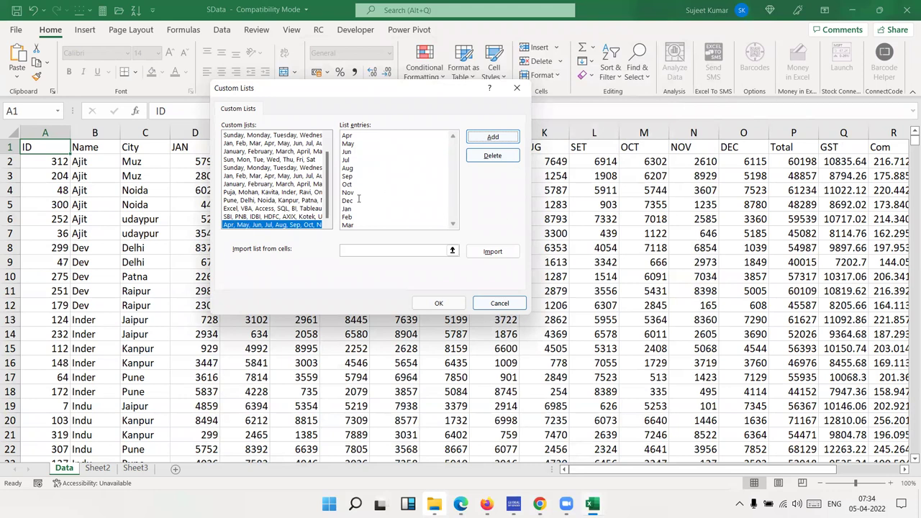
scroll(228, 195, up, 1)
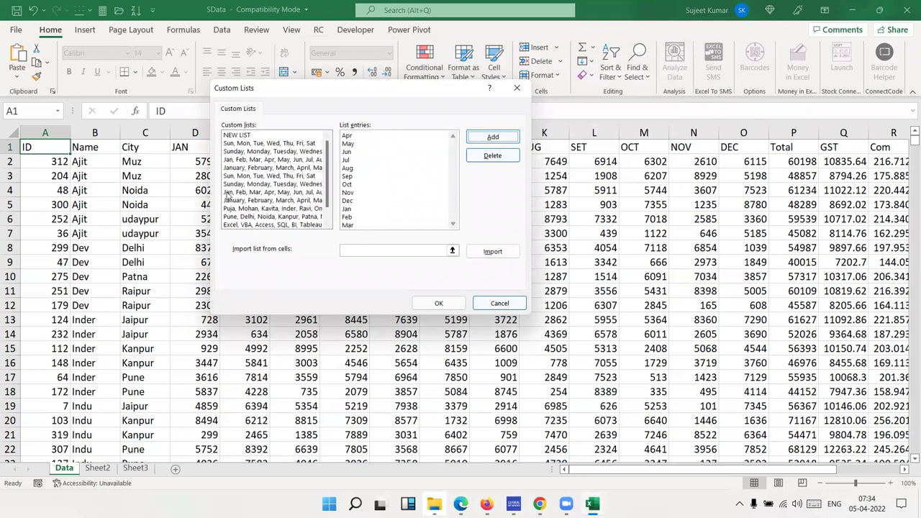
scroll(233, 195, down, 1)
click(234, 200)
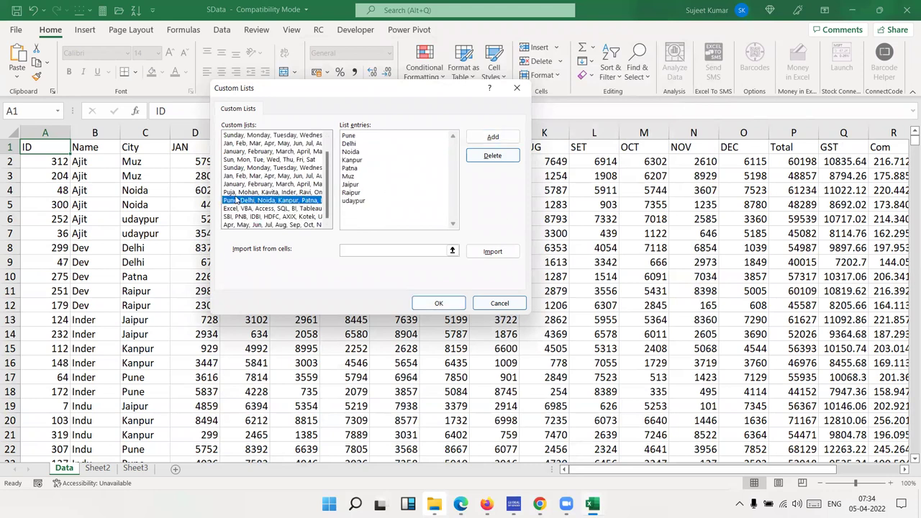
key(Return)
key(Return)
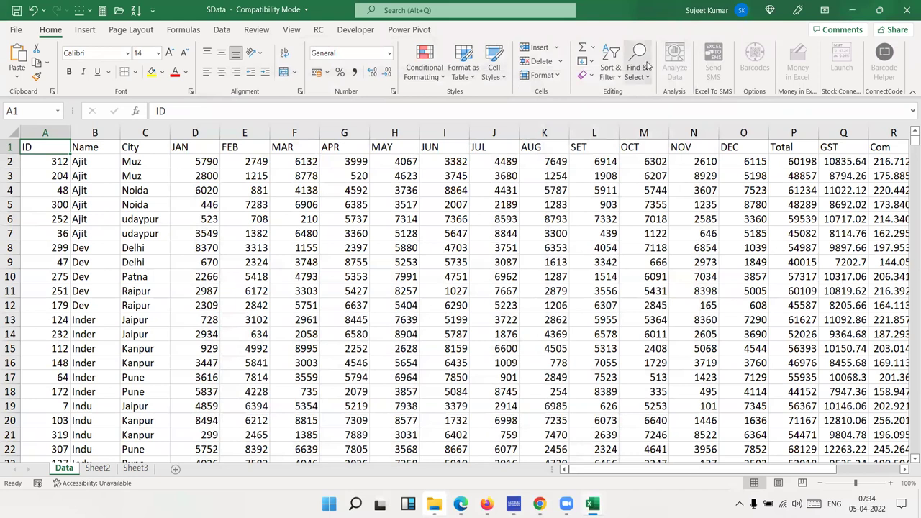
click(610, 67)
click(621, 127)
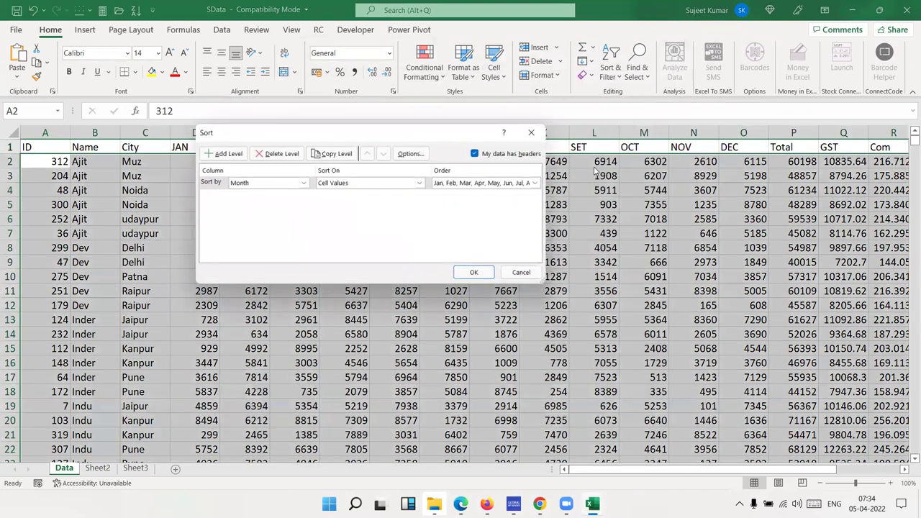
click(535, 183)
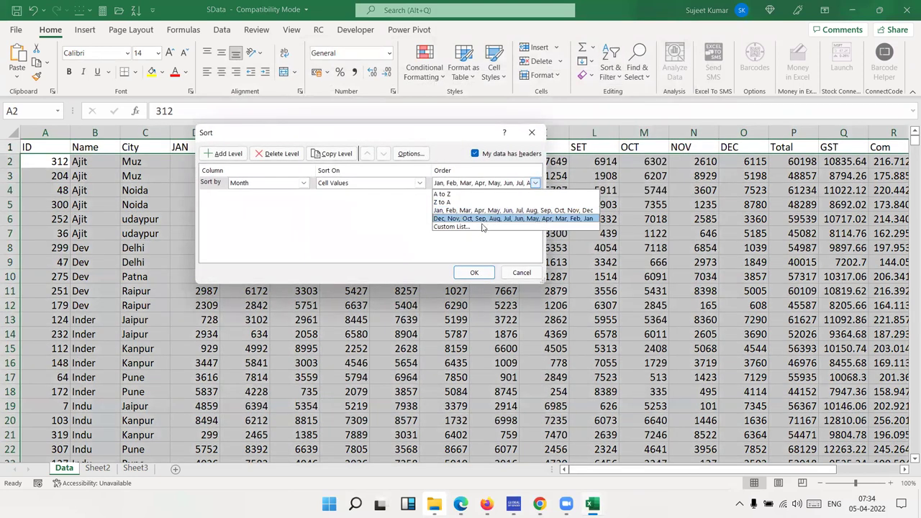
click(482, 226)
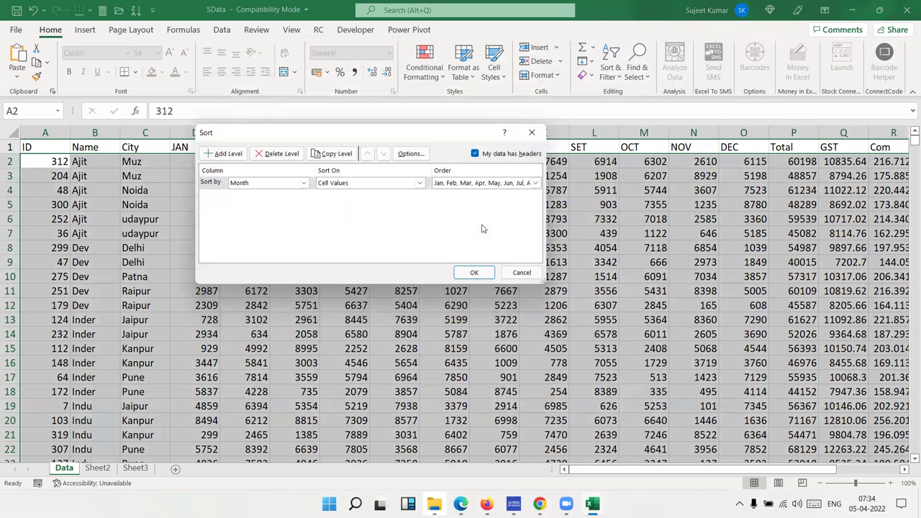
key(Return)
Fill D5 (446), D18 and D76 (2266) in the JAN column yellow, repeating with F4
click(298, 190)
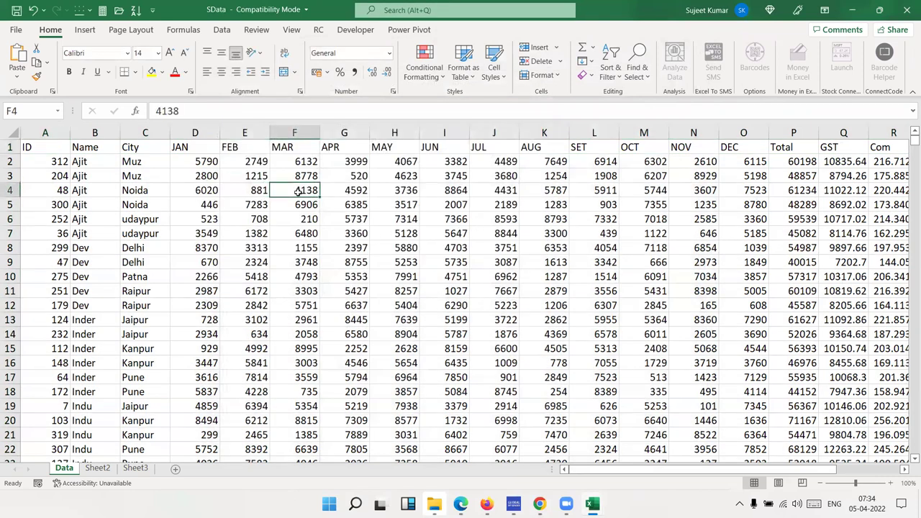
click(207, 210)
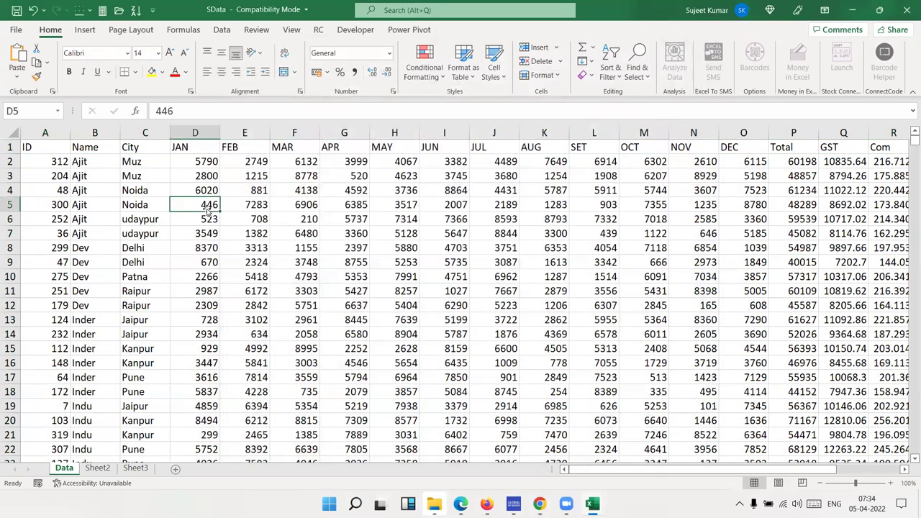
click(151, 72)
click(204, 390)
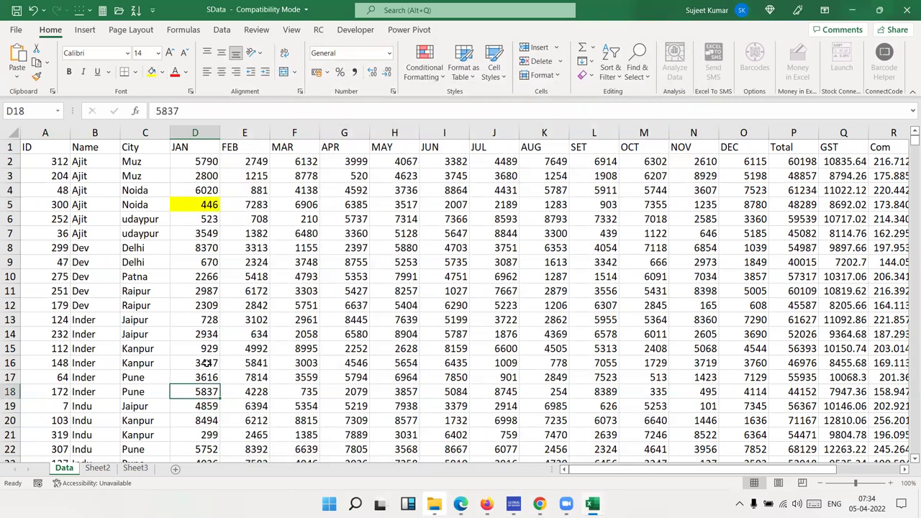
scroll(193, 367, down, 7)
click(194, 360)
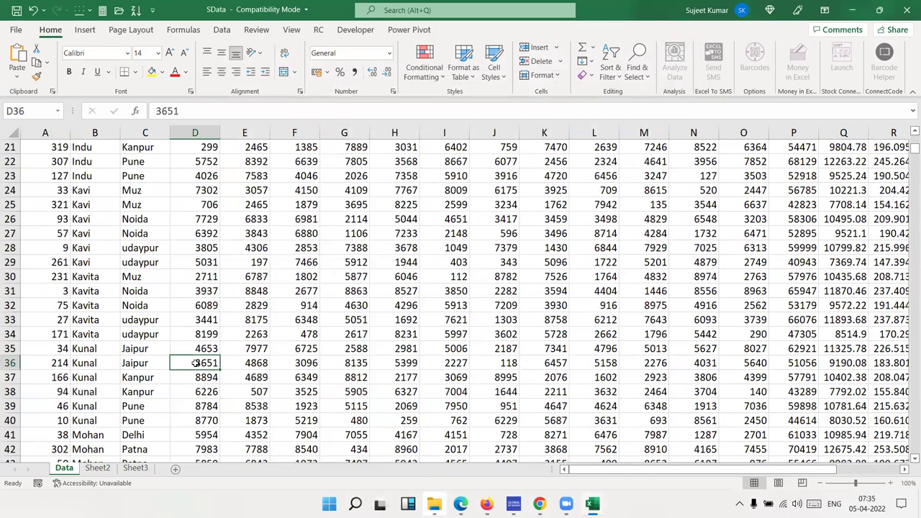
scroll(196, 367, down, 1)
scroll(196, 367, down, 13)
click(199, 363)
key(F4)
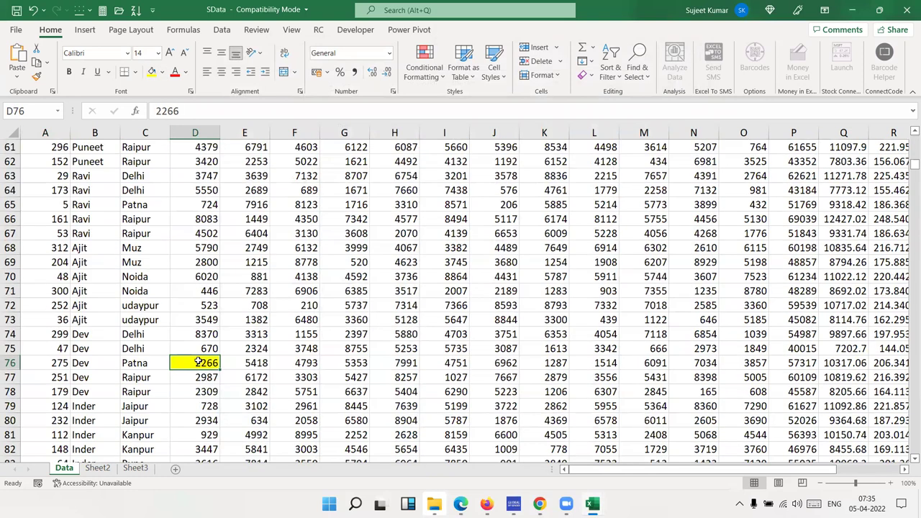
key(ctrl+Up)
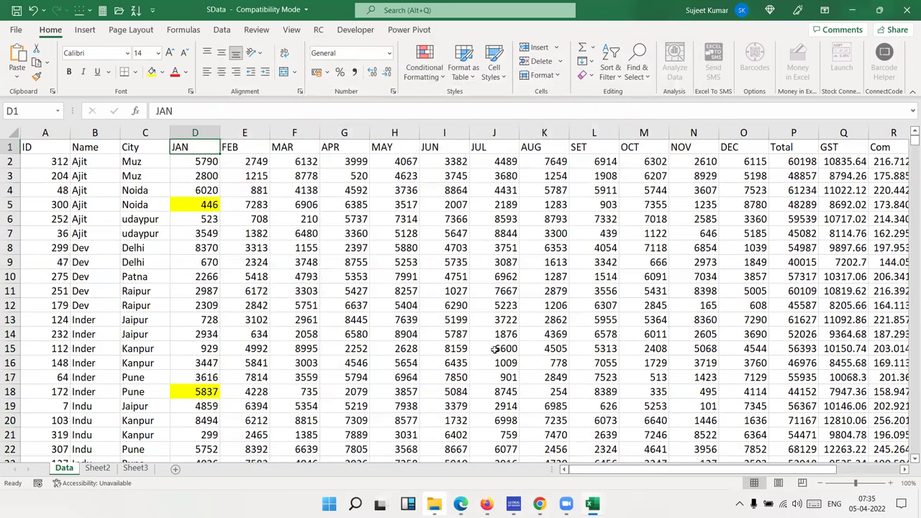
click(611, 82)
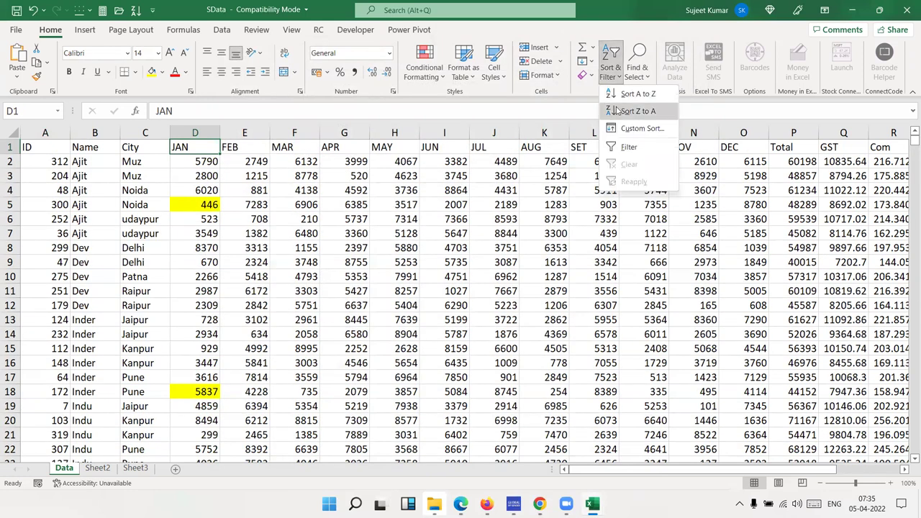
Custom-sort the sales rows by JAN on Cell Color, with yellow placed on top
click(640, 126)
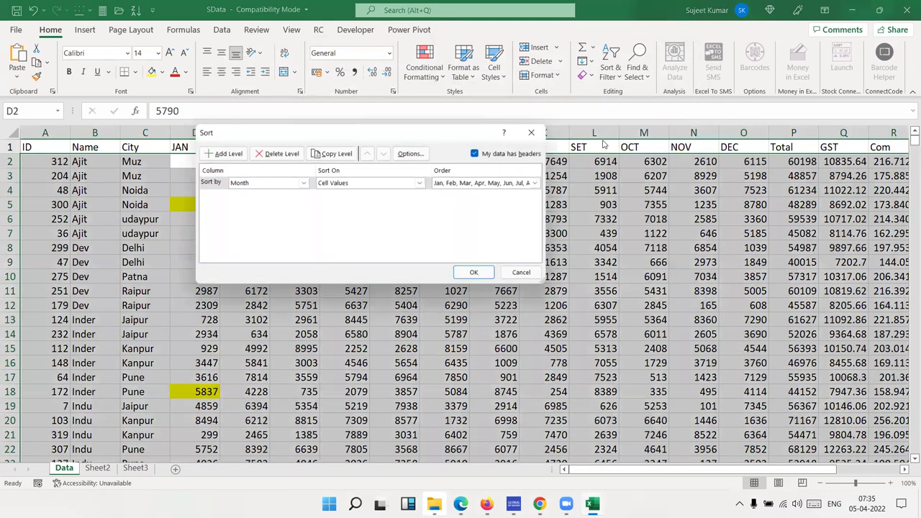
click(277, 186)
scroll(277, 188, up, 4)
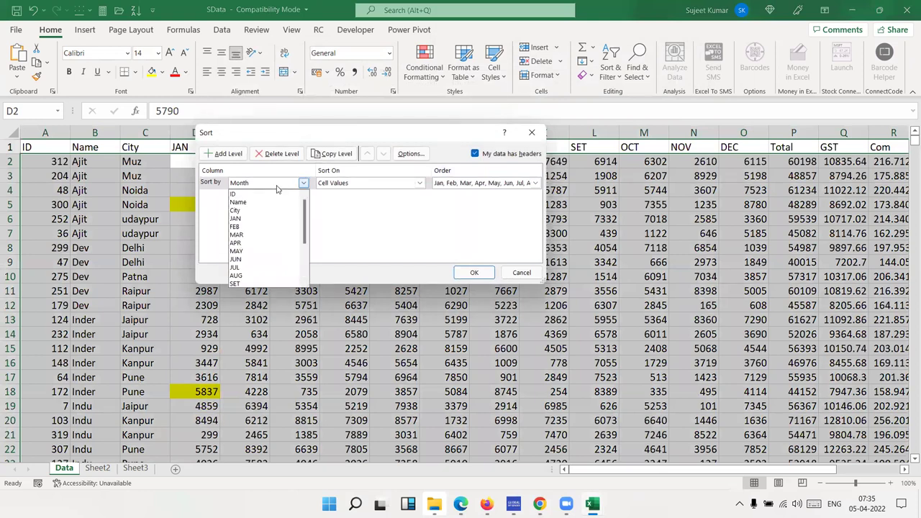
click(275, 219)
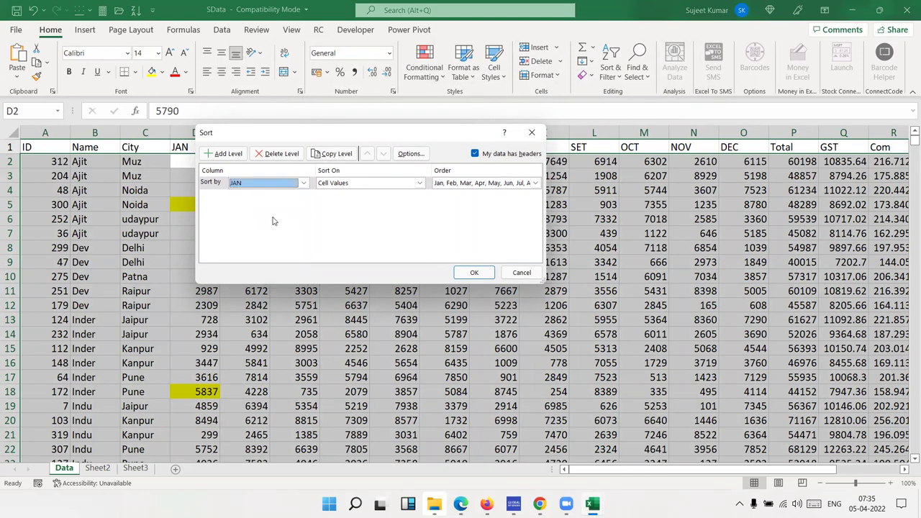
click(338, 185)
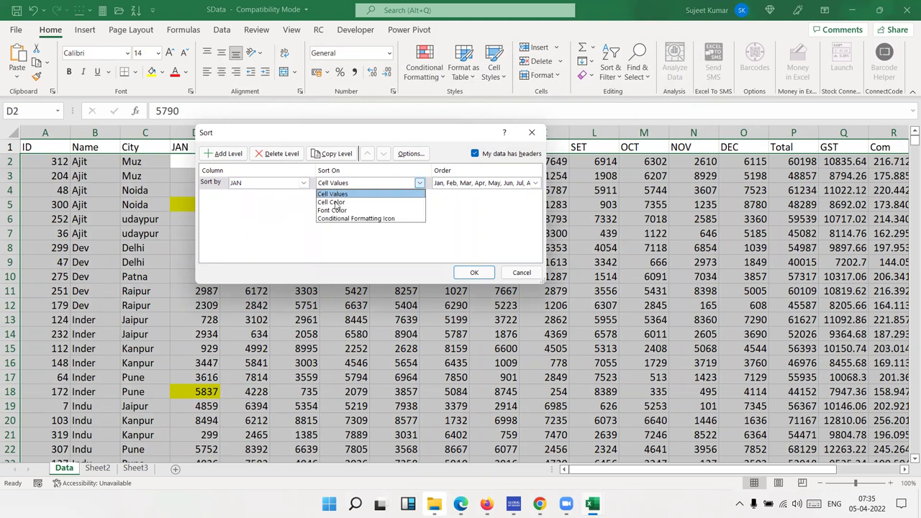
click(333, 203)
click(480, 185)
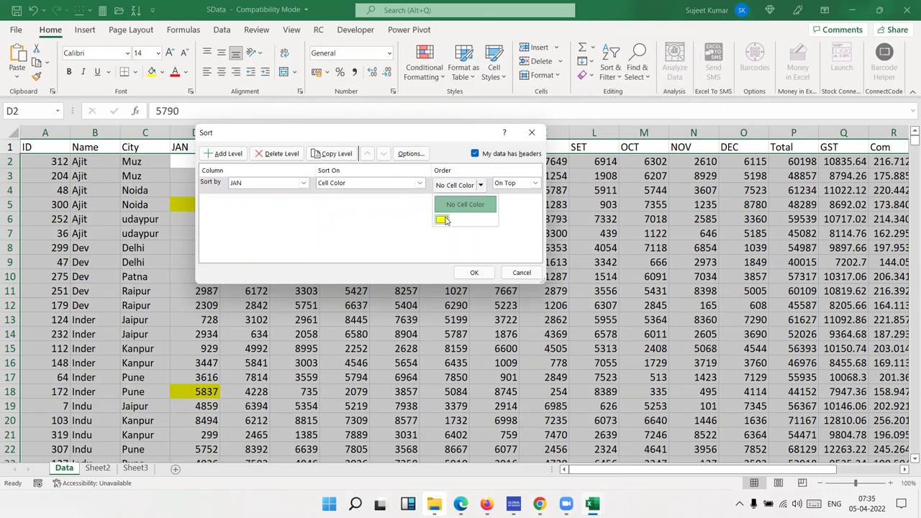
click(444, 220)
click(515, 186)
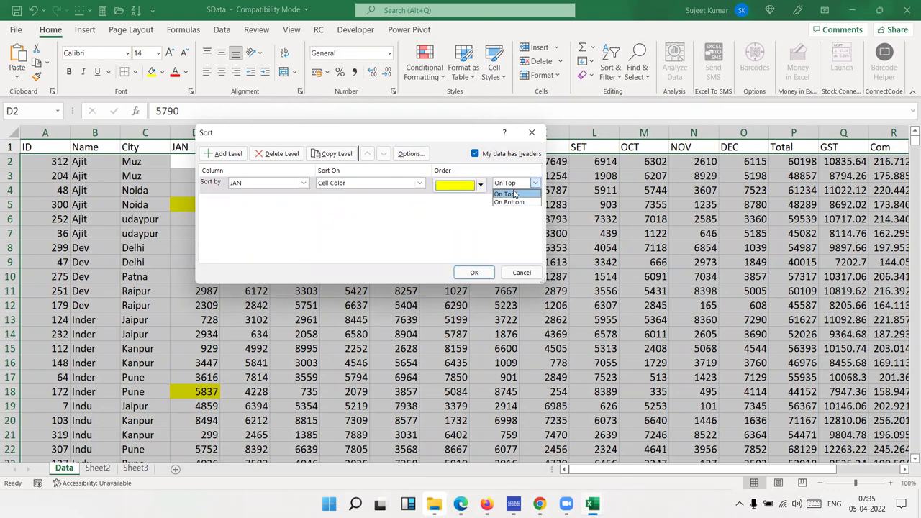
click(517, 196)
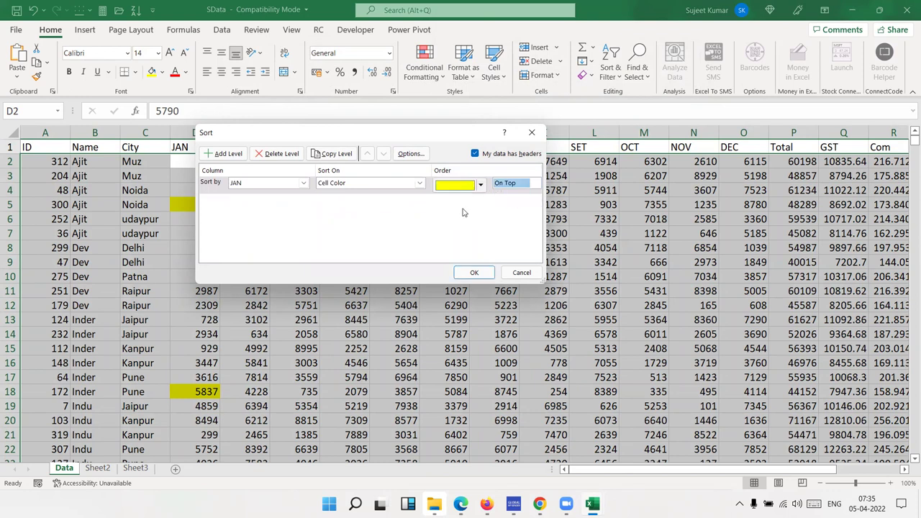
click(478, 272)
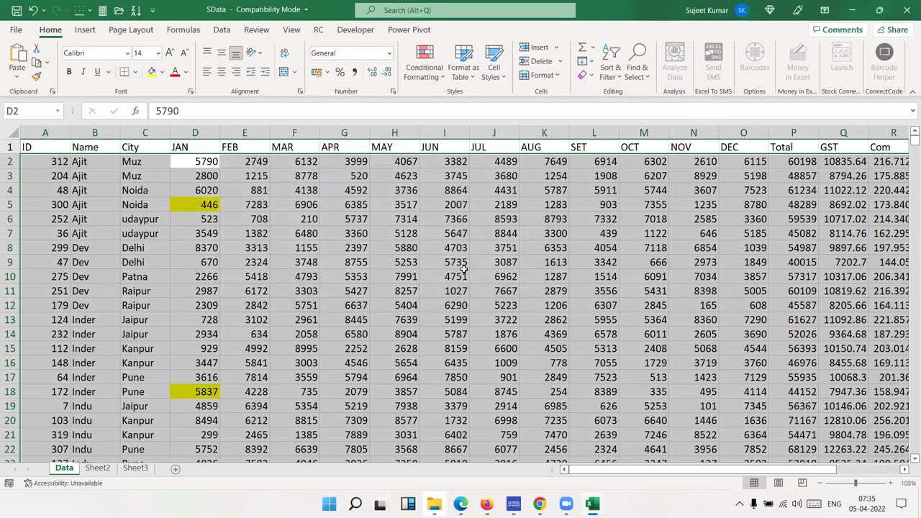
Select the four yellow JAN cells to check the result, then select the whole FEB column
click(204, 165)
mouse_move(204, 165)
mouse_down()
mouse_move(204, 202)
mouse_move(216, 204)
mouse_up()
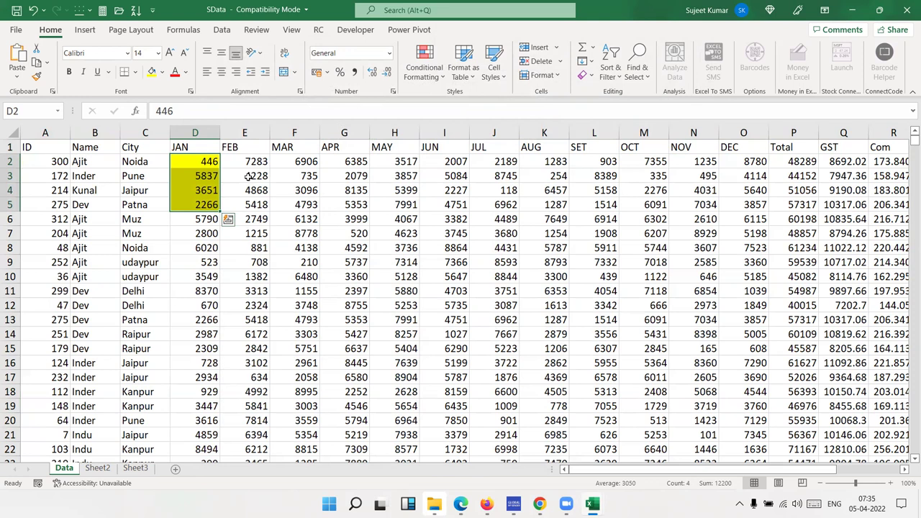
click(246, 177)
click(245, 132)
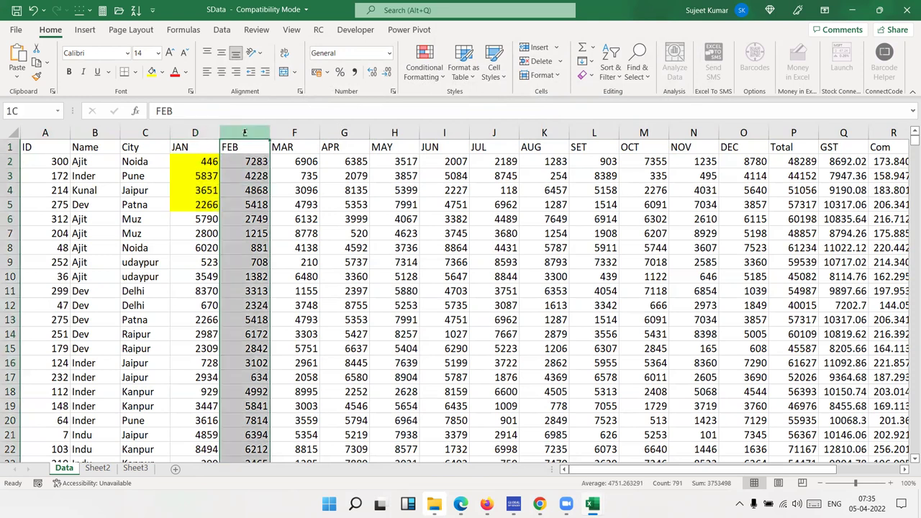
Apply the 3 Symbols (Uncircled) indicator icon set to the FEB column, then select the FEB header
click(425, 65)
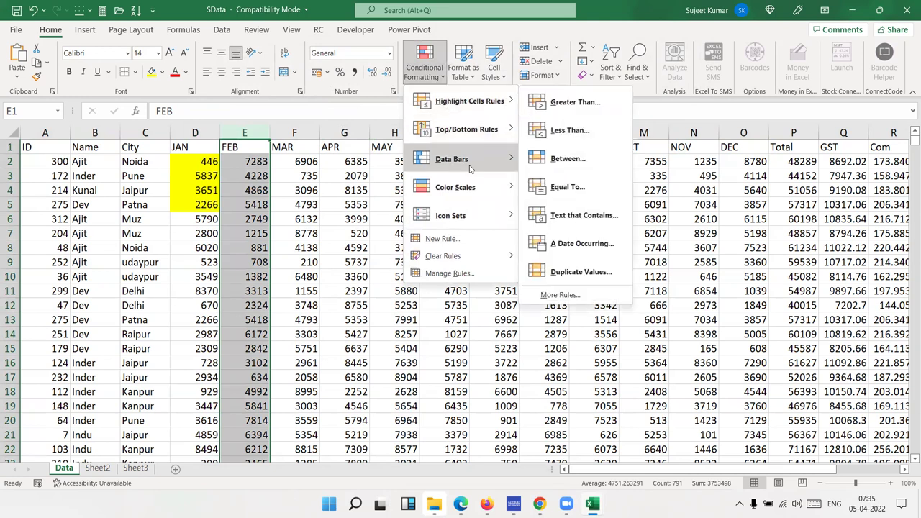
mouse_move(451, 215)
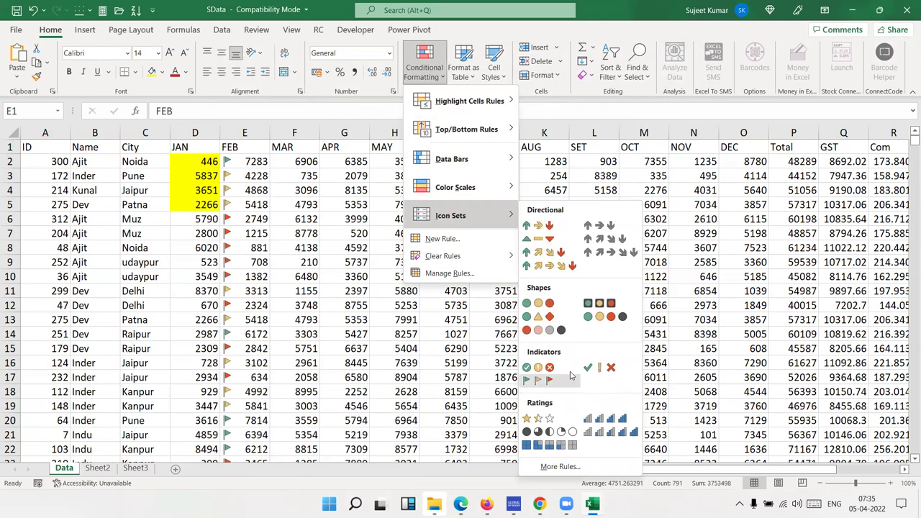
click(599, 367)
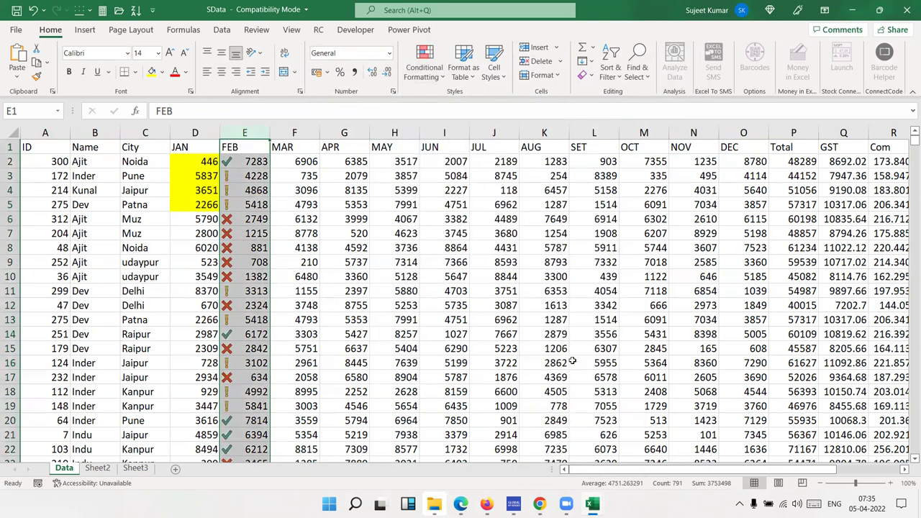
click(230, 165)
click(234, 148)
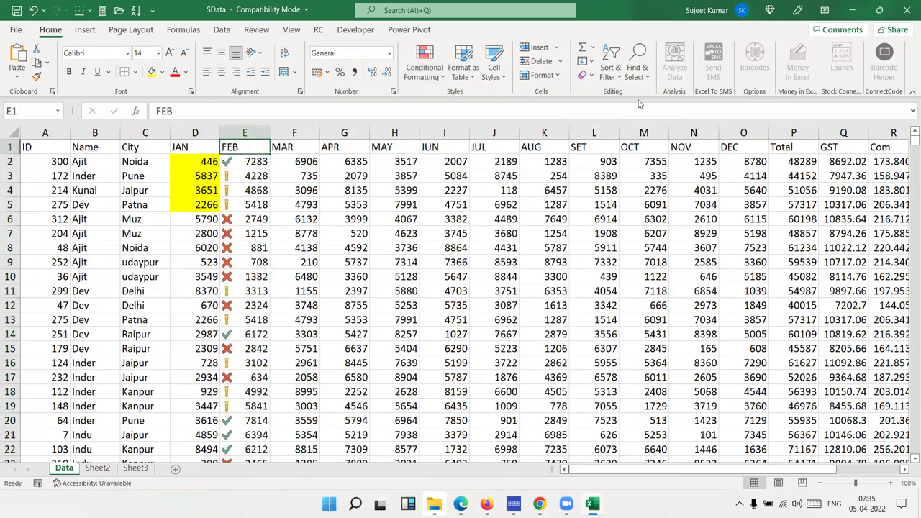
Custom-sort the rows by FEB on Conditional Formatting Icon, green check on top
click(604, 72)
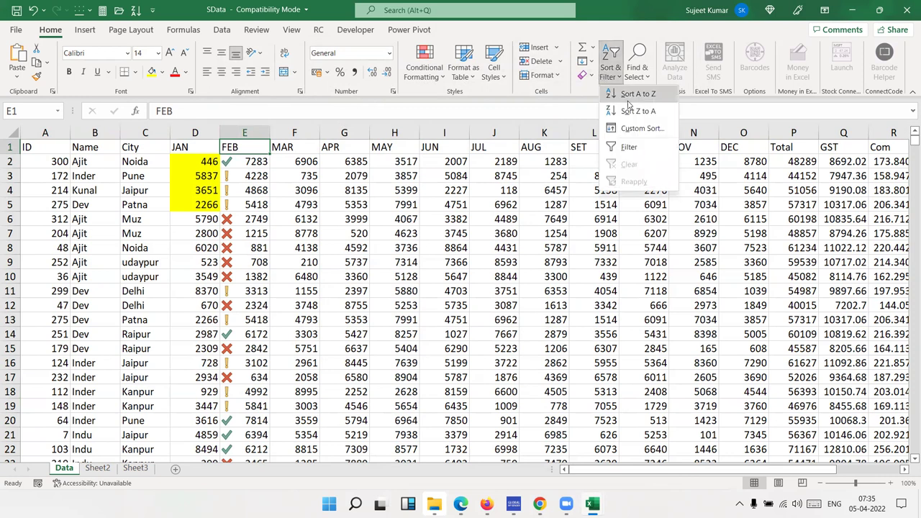
click(630, 130)
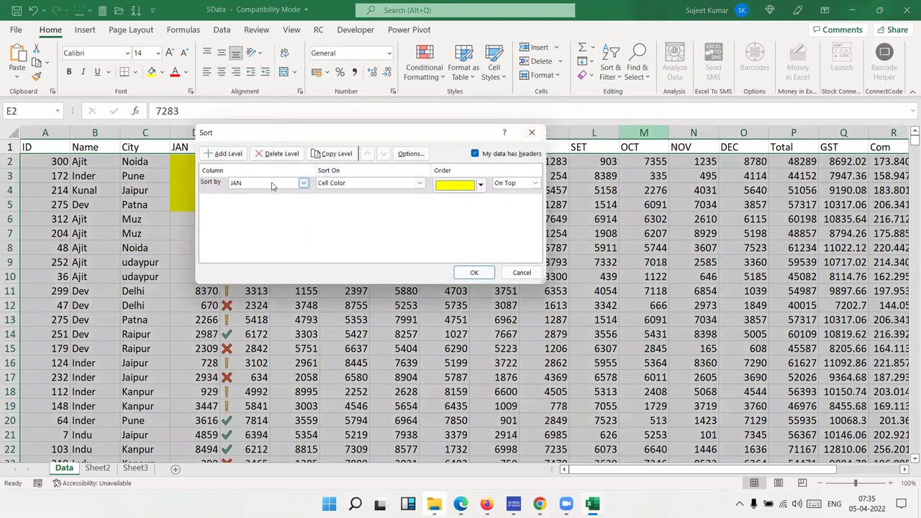
click(303, 183)
scroll(266, 216, down, 3)
scroll(262, 278, up, 3)
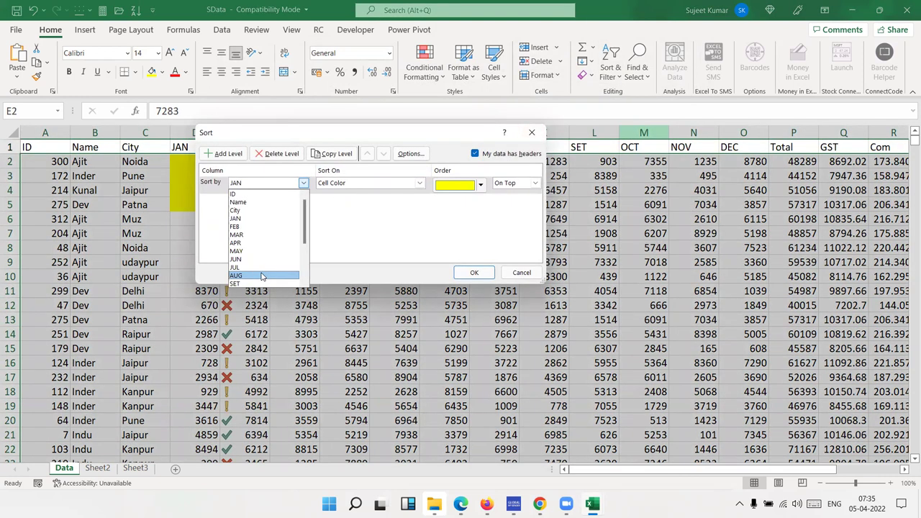
click(260, 229)
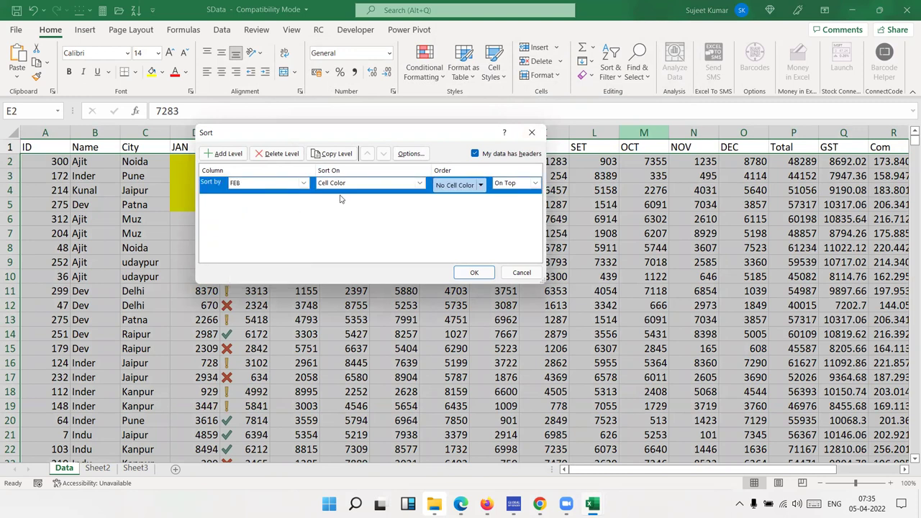
click(419, 183)
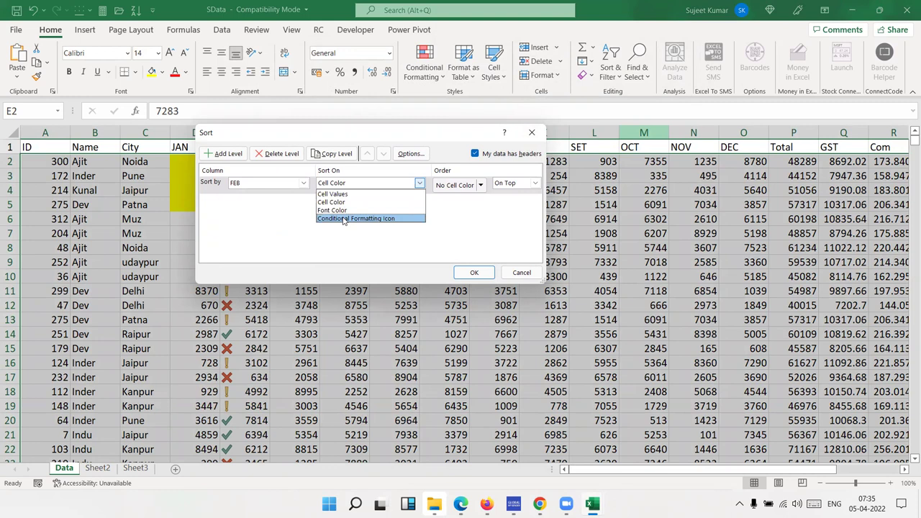
click(343, 219)
click(480, 185)
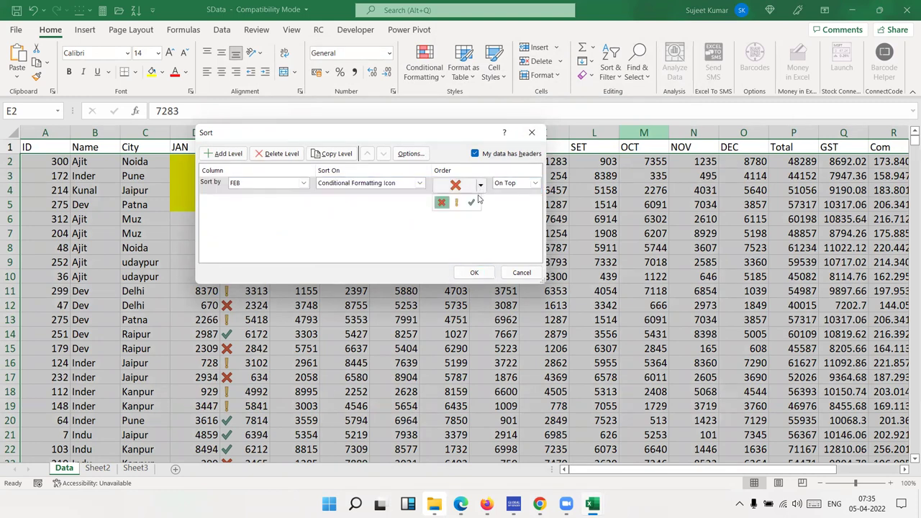
click(471, 202)
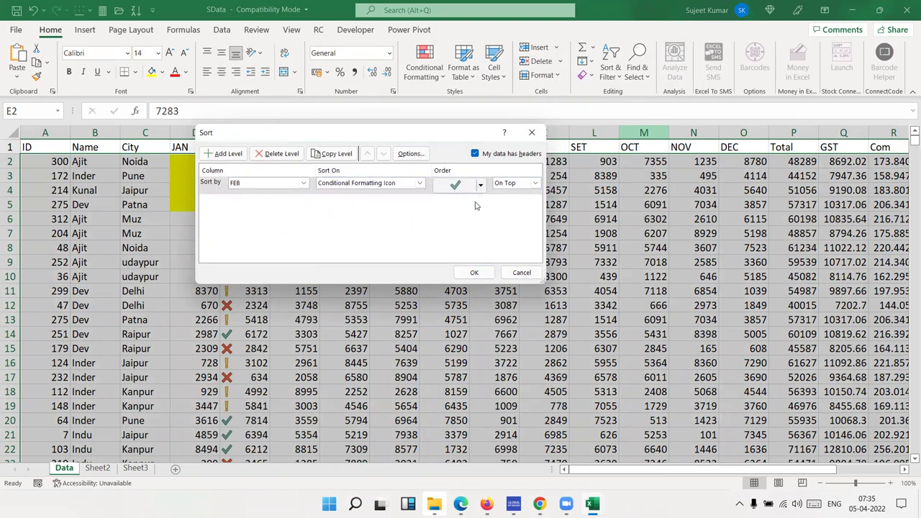
click(475, 273)
Select and scroll through the check-marked FEB values to verify, then select the Name header
drag(245, 175, 248, 298)
scroll(248, 298, down, 17)
scroll(248, 298, down, 20)
scroll(251, 305, down, 20)
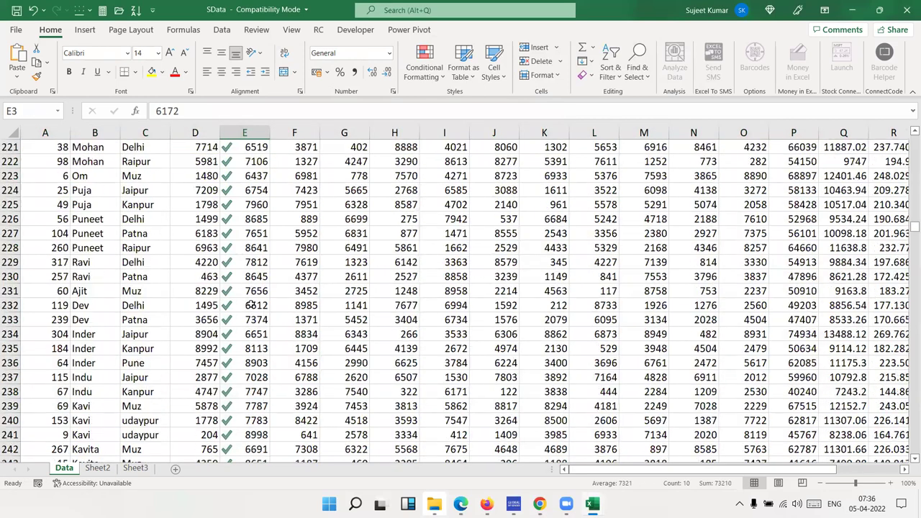
scroll(251, 306, down, 20)
scroll(250, 306, down, 17)
scroll(252, 302, up, 20)
scroll(253, 301, up, 20)
scroll(253, 301, up, 20)
scroll(254, 301, up, 20)
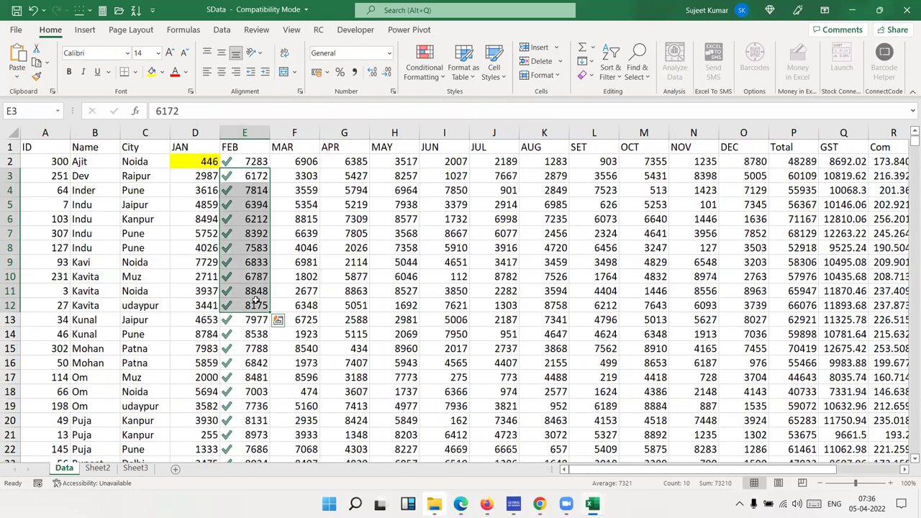
click(433, 202)
click(396, 205)
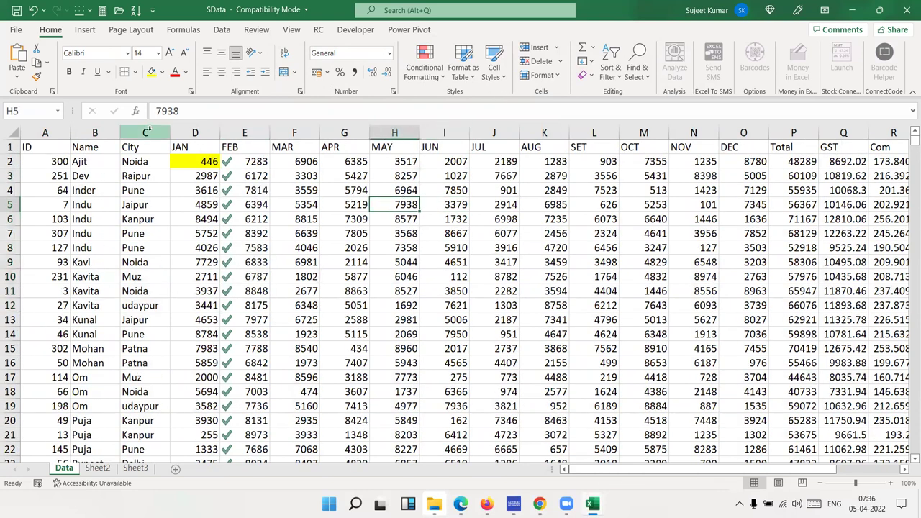
click(106, 153)
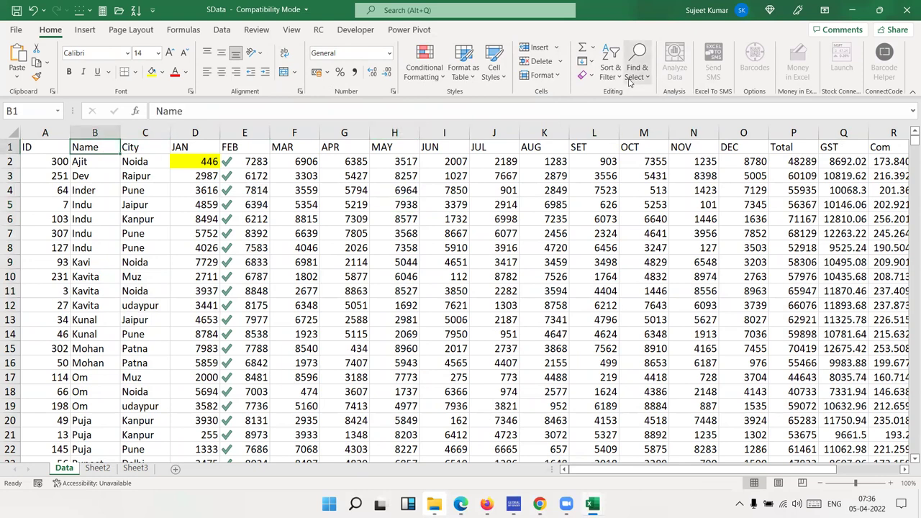
In the Custom Sort dialog, toggle 'My data has headers' off and back on, selecting the FEB level
click(606, 81)
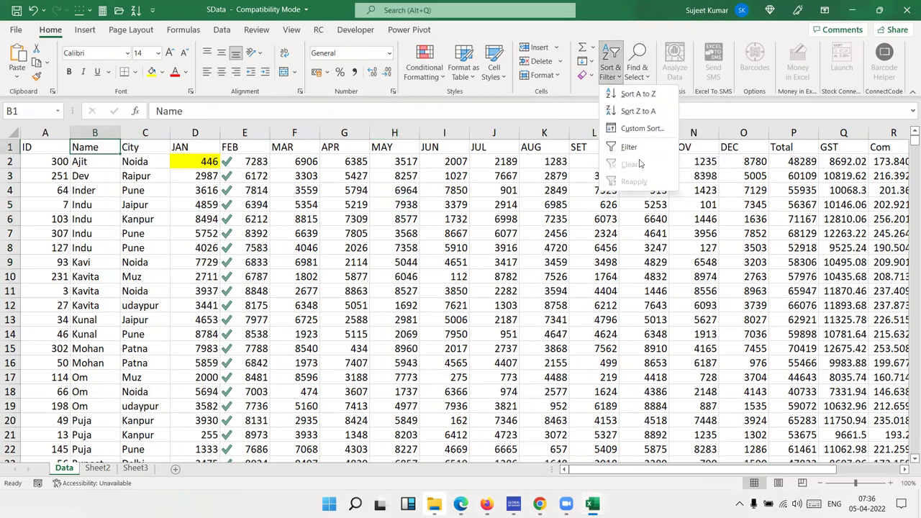
click(633, 127)
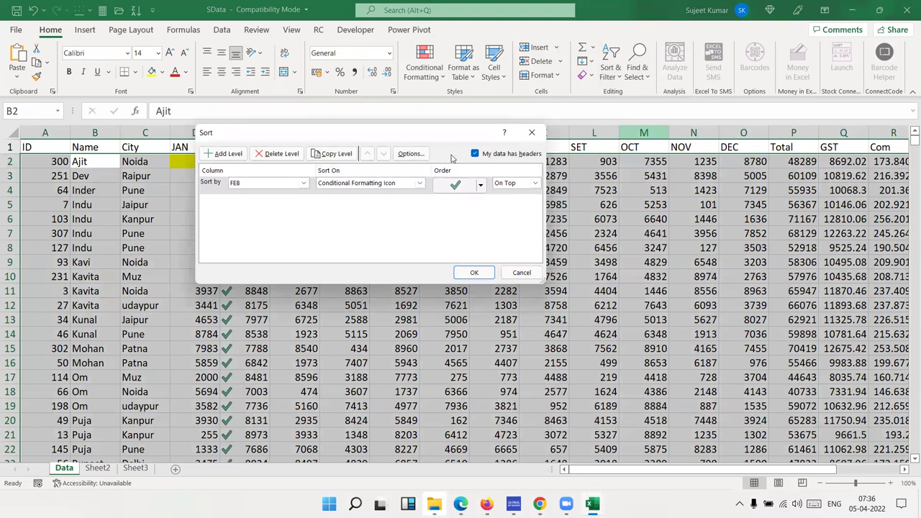
click(488, 155)
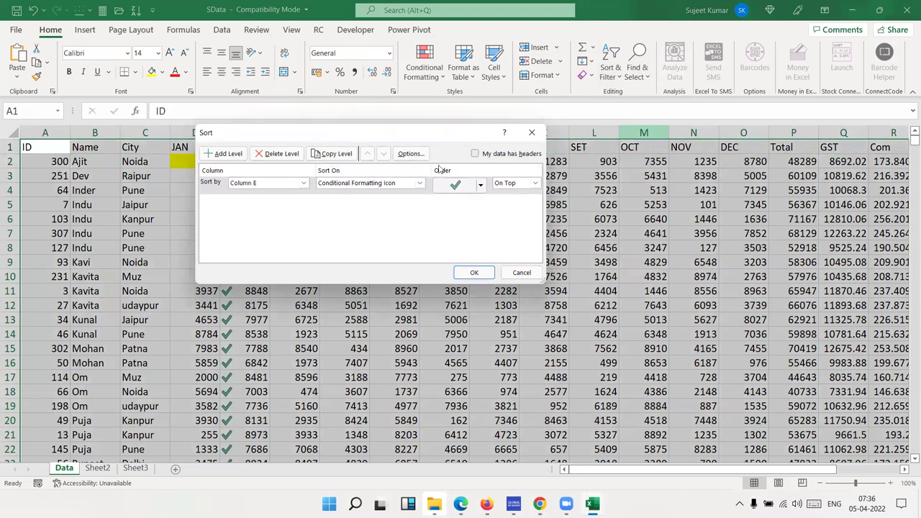
click(243, 184)
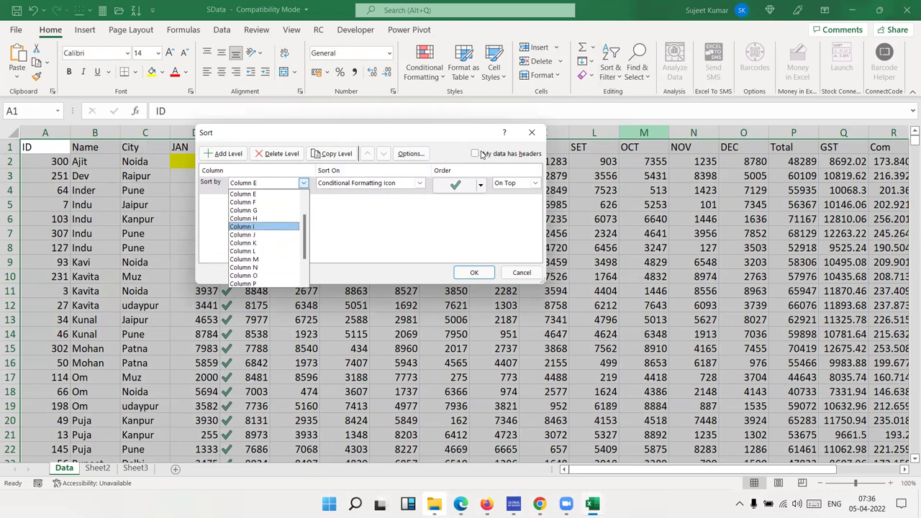
click(483, 155)
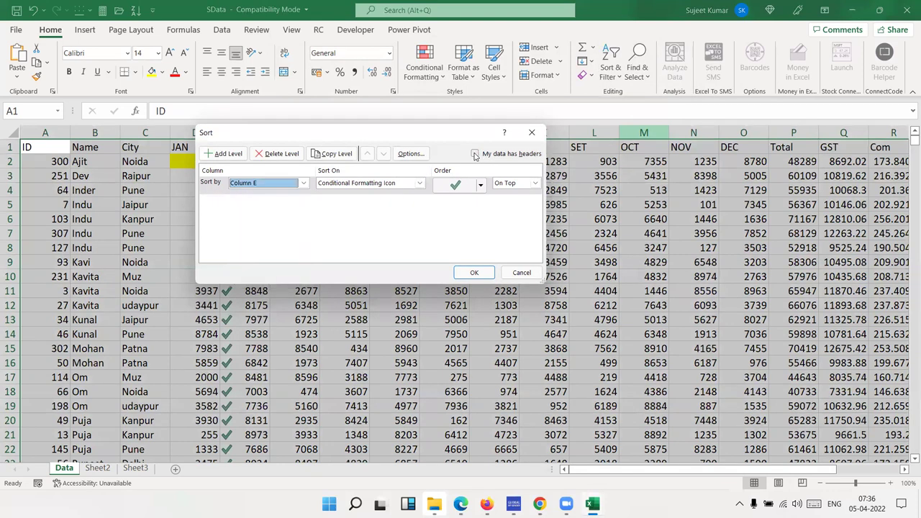
click(475, 154)
click(277, 188)
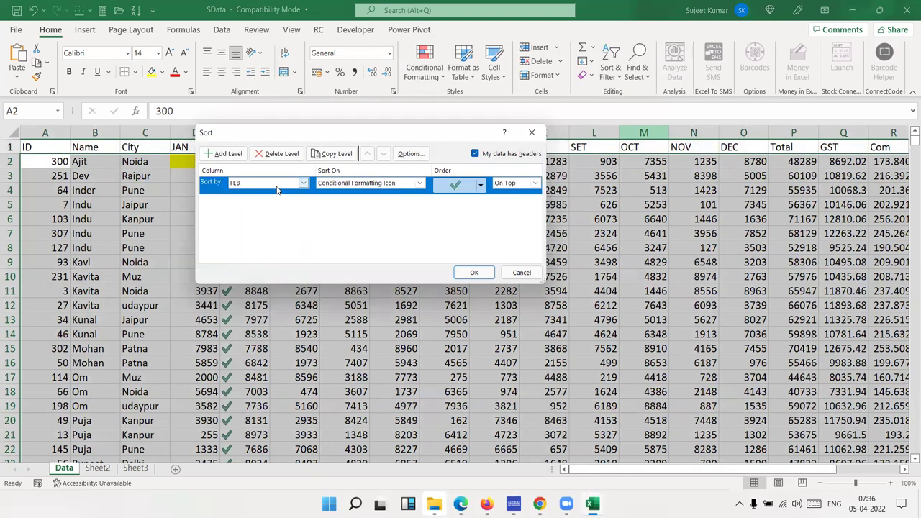
Open and cancel the sort Options twice, cancel the sort, and switch to Sheet2
click(411, 153)
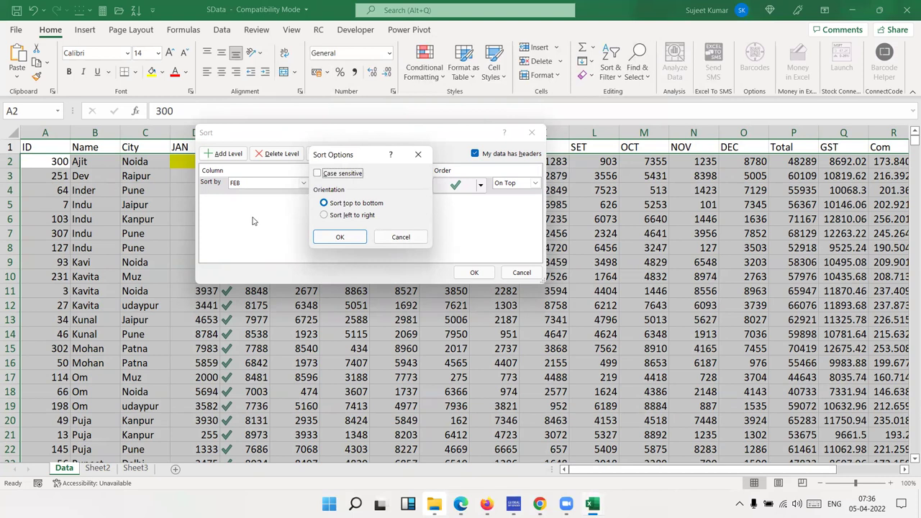
click(388, 240)
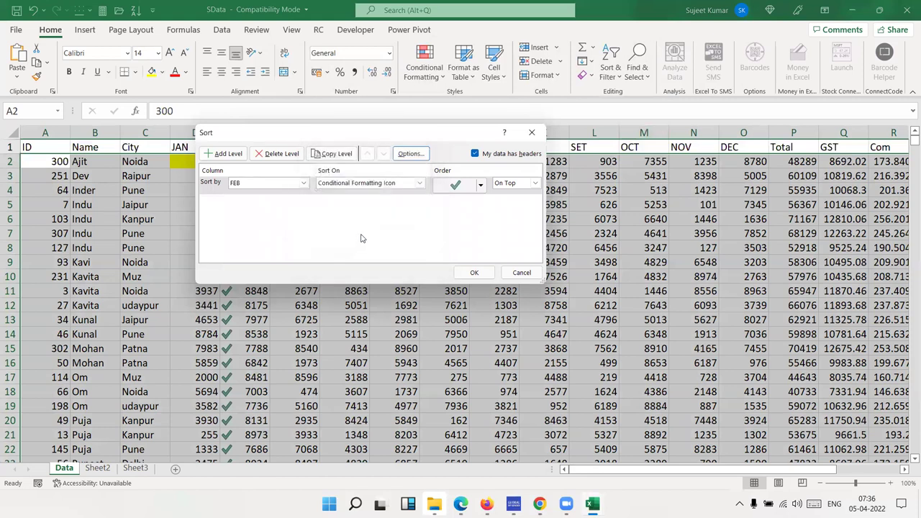
click(411, 157)
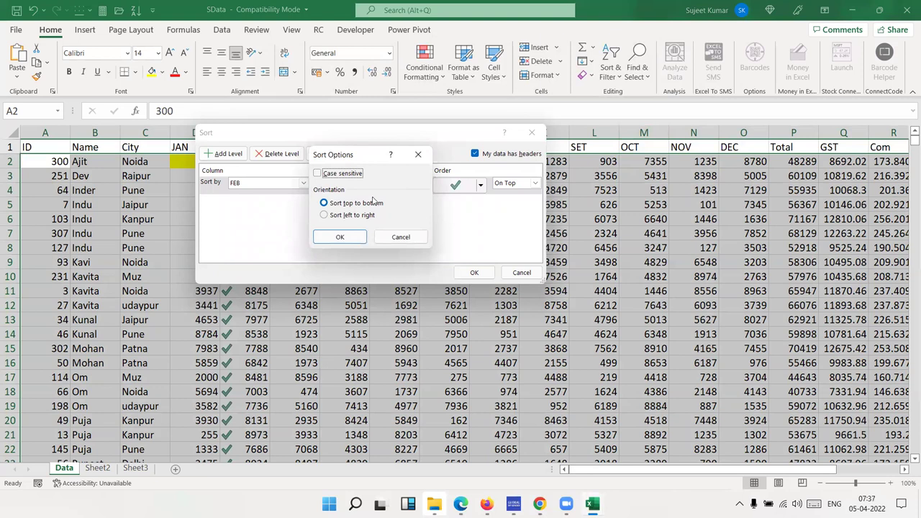
click(394, 238)
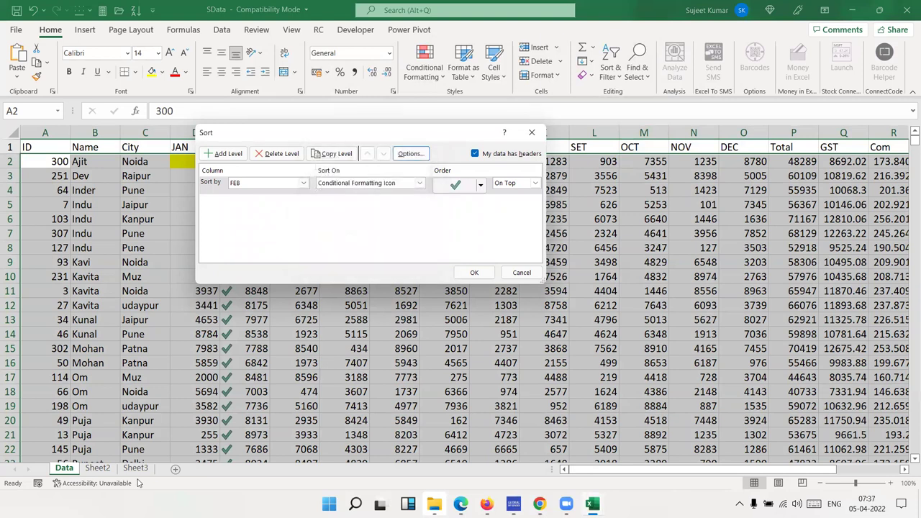
key(Escape)
click(105, 468)
Label A1 'Month' and A2 'Sales', correcting a mistaken 'Jan' entry in A2
text(Month)
key(Return)
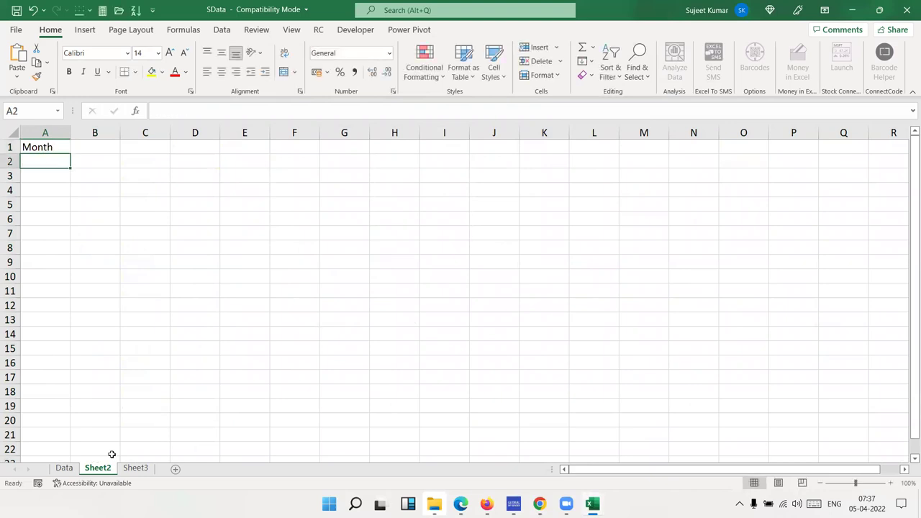
text(Jan)
key(Return)
key(Up)
key(Up)
key(Right)
key(Down)
key(Down)
key(Left)
key(Up)
key(BackSpace)
text(Sal)
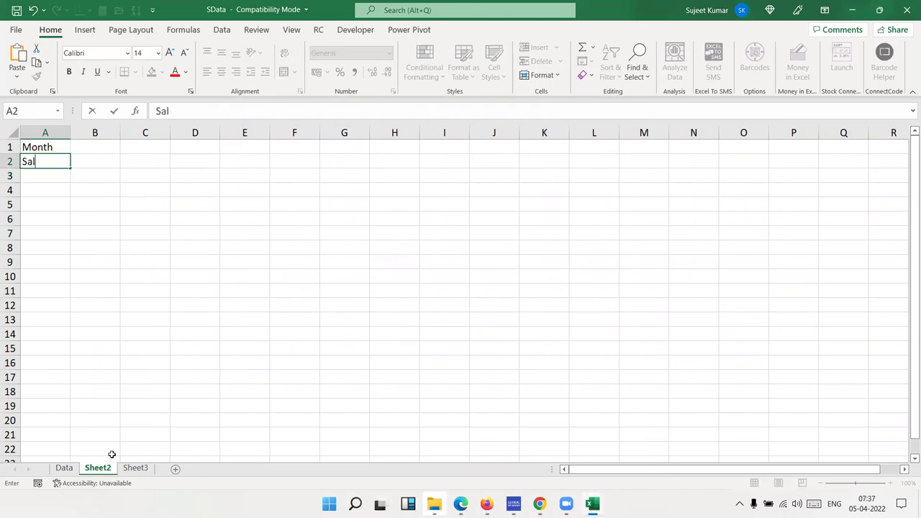
key(BackSpace)
text(es)
key(Return)
key(Up)
key(Up)
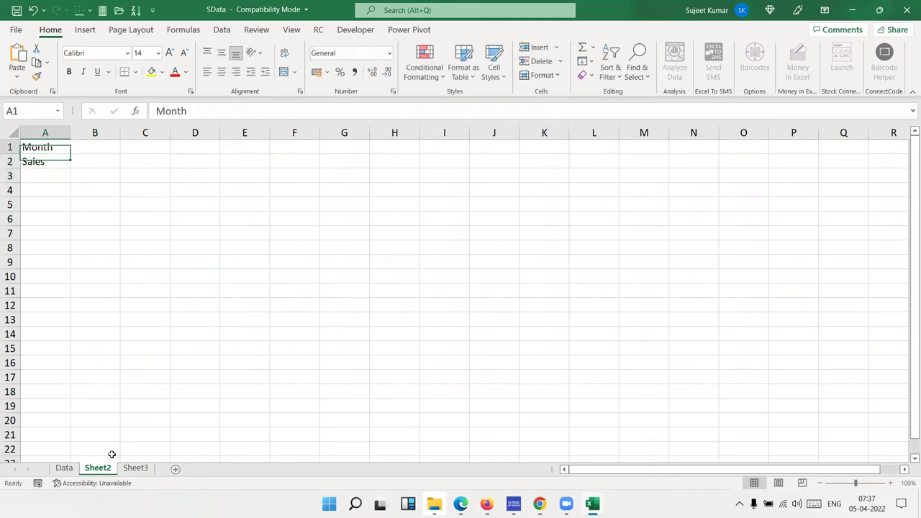
key(Right)
Enter JAN in B1 and fill the months across to OCT in K1
text(JAN)
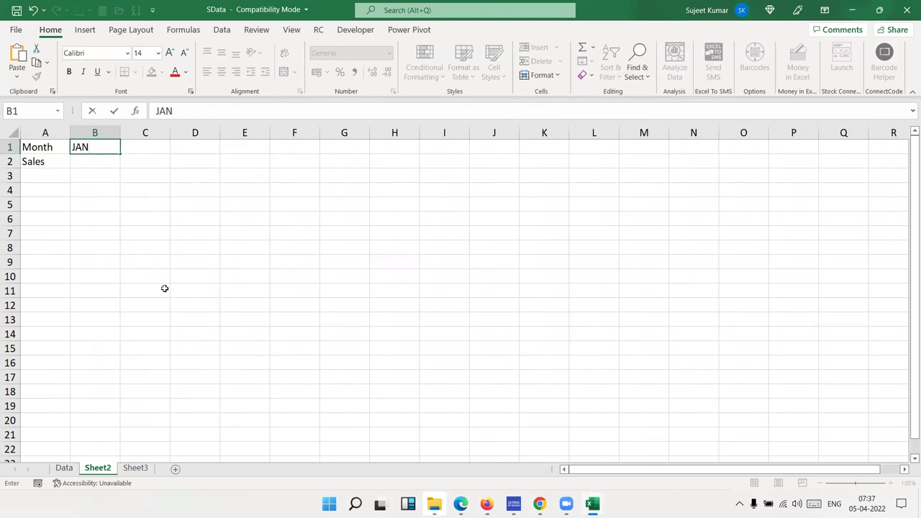
click(153, 222)
click(109, 149)
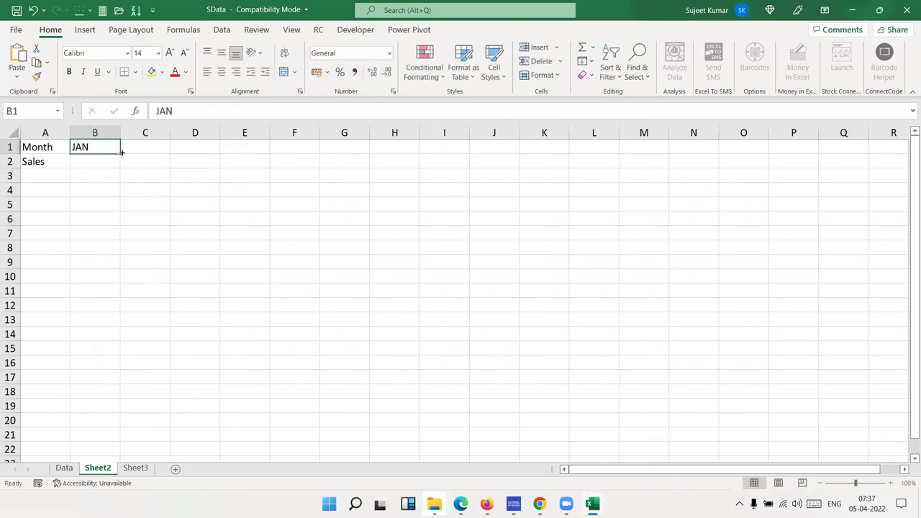
drag(121, 152, 566, 149)
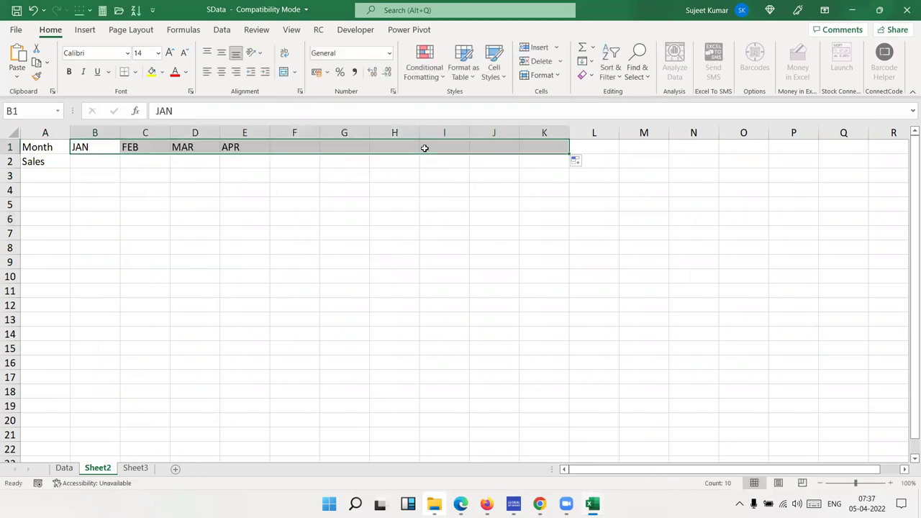
Enter the sales figures across row 2 (85, 65, 85, 69, 65, …) and select the B1:K2 table
click(115, 162)
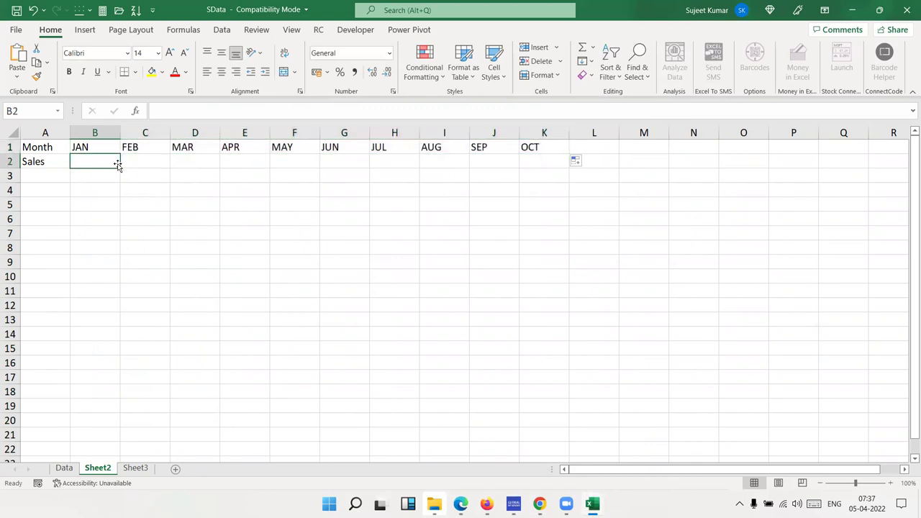
text(852)
key(Tab)
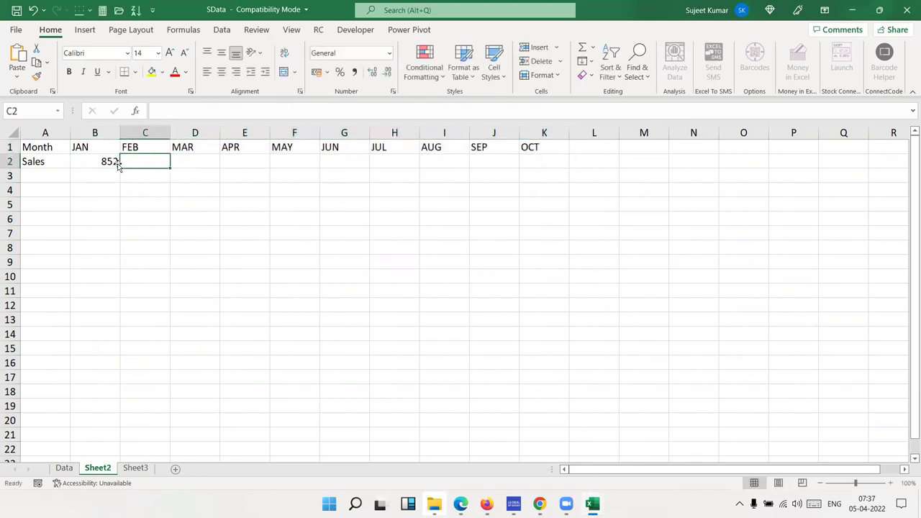
click(118, 163)
text(85)
key(Tab)
text(65)
key(Tab)
text(85)
key(Tab)
text(69)
key(Tab)
text(65)
key(Tab)
text(8563)
key(Tab)
text(85)
key(Tab)
text(6585)
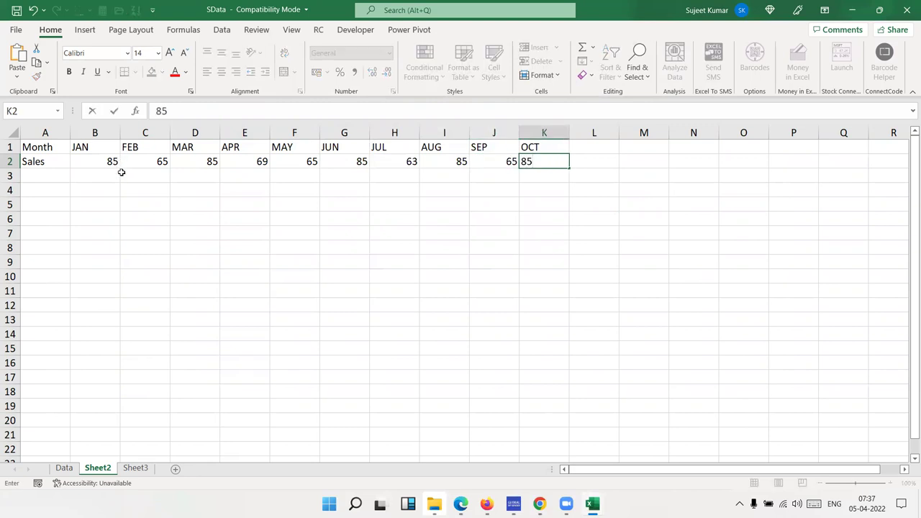
click(123, 219)
drag(87, 147, 551, 147)
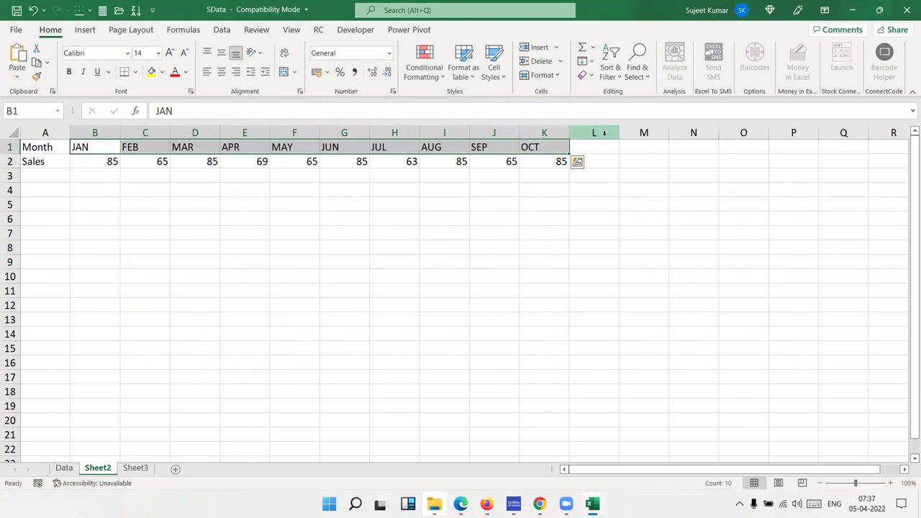
key(shift+Down)
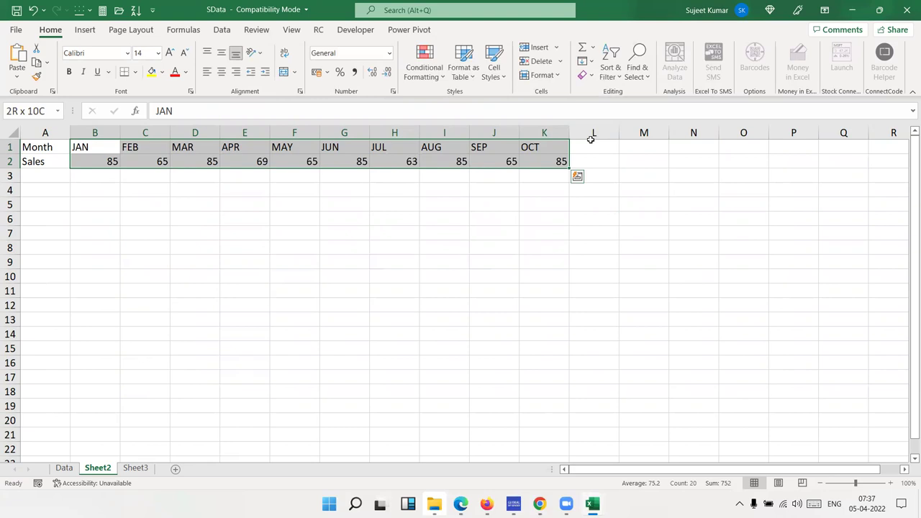
Custom-sort the Month/Sales table left to right by Row 1, A to Z
click(610, 69)
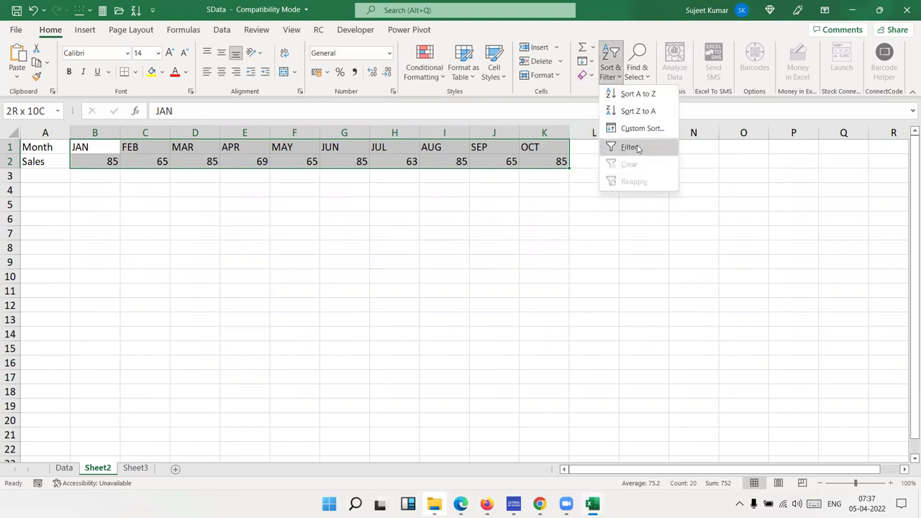
click(641, 128)
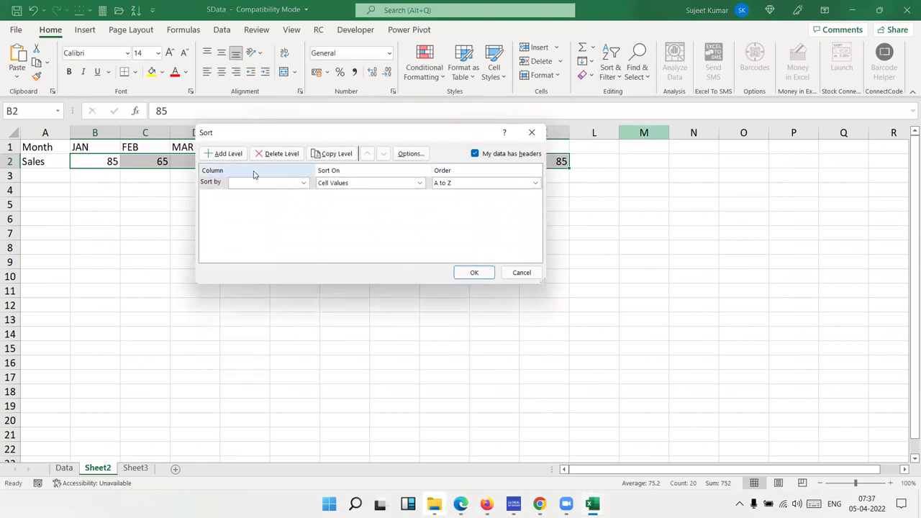
click(261, 183)
click(263, 191)
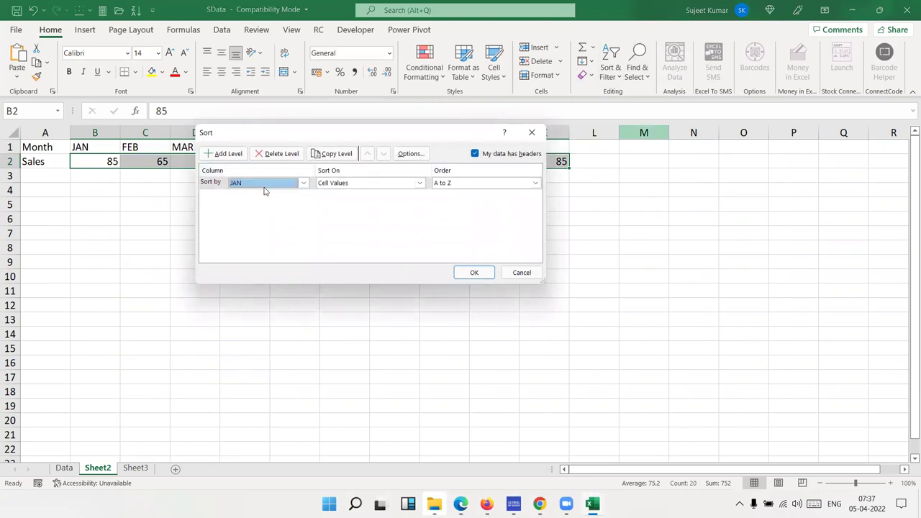
click(411, 153)
click(357, 216)
click(348, 239)
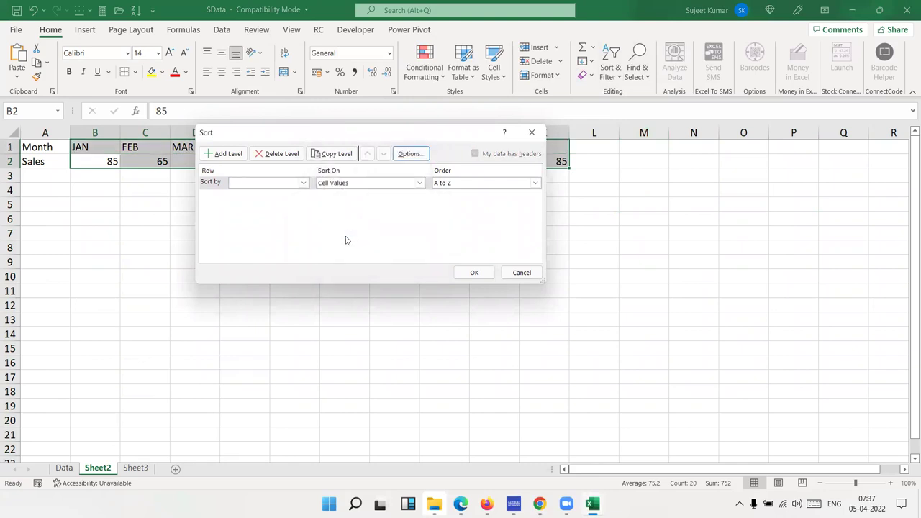
click(303, 183)
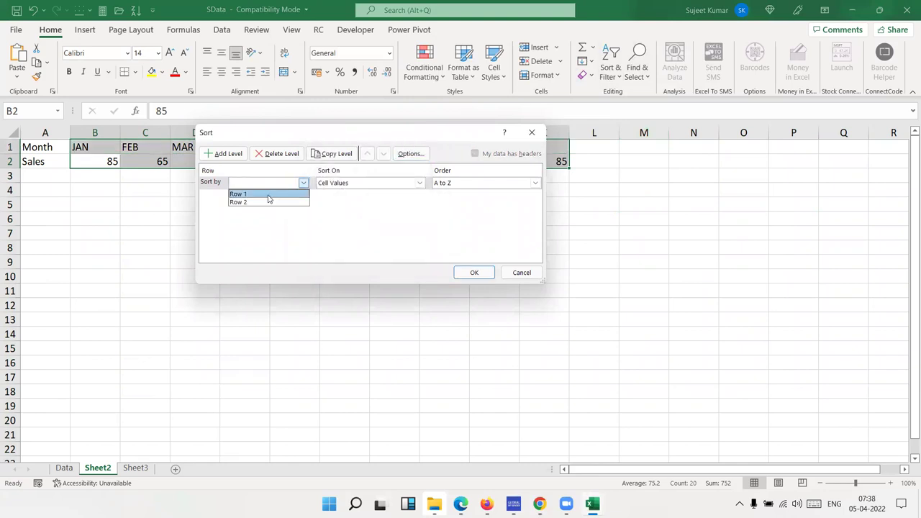
click(268, 195)
click(475, 274)
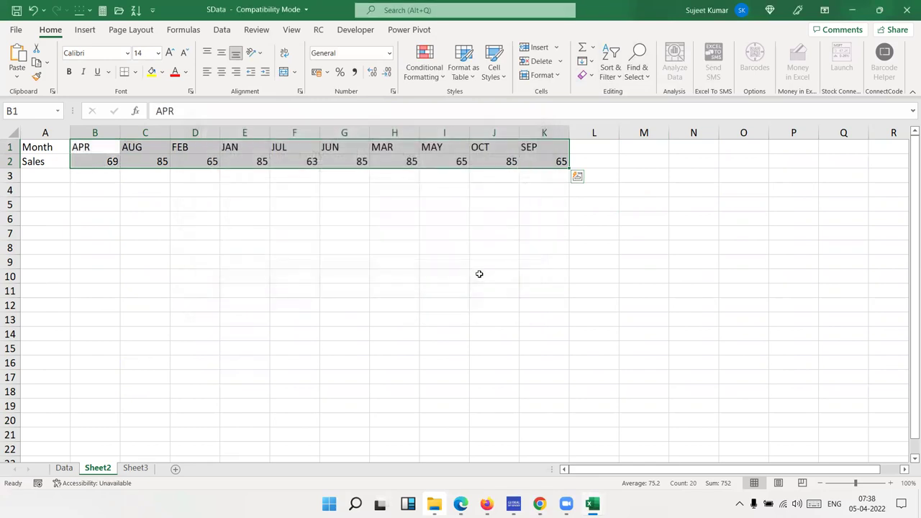